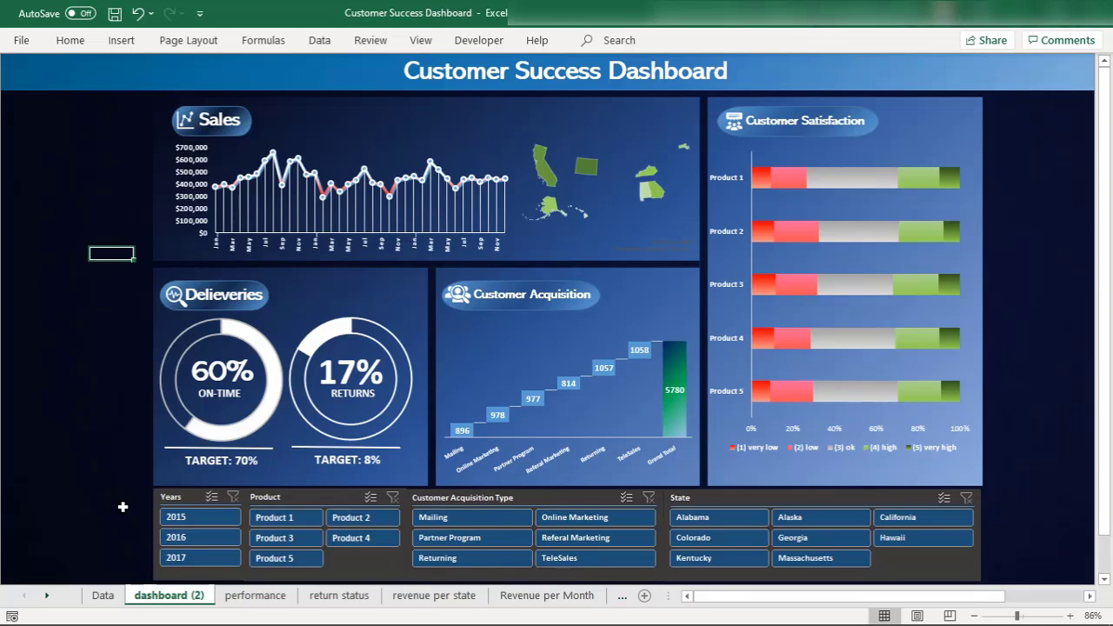
# - Filter the dashboard by single year in turn: 2015, 2016 and 2017
pyautogui.click(193, 515)
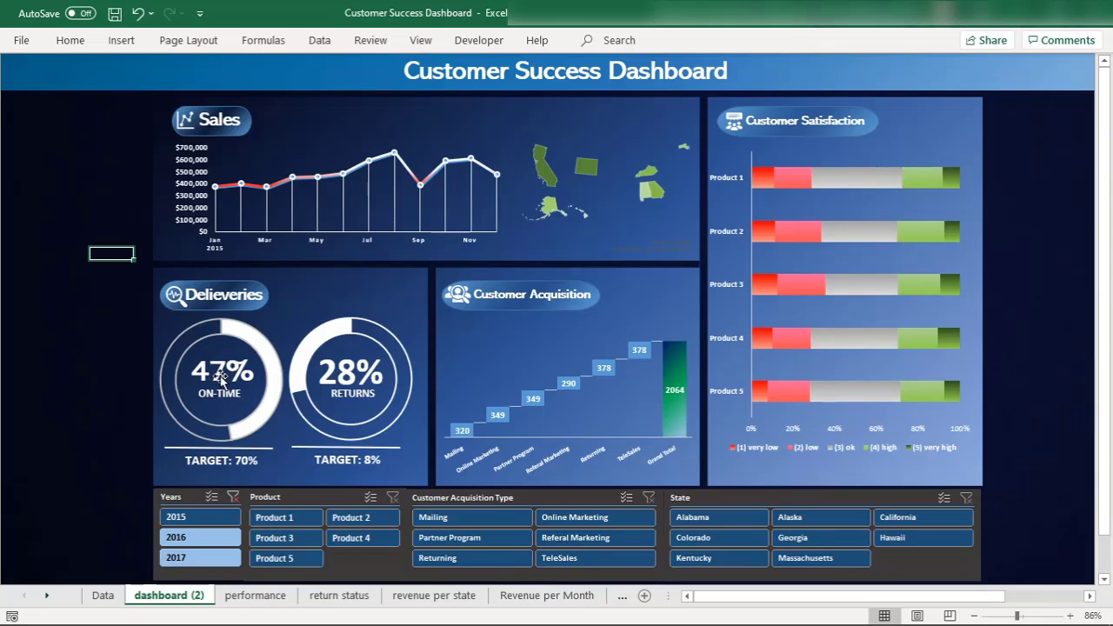
pyautogui.click(196, 539)
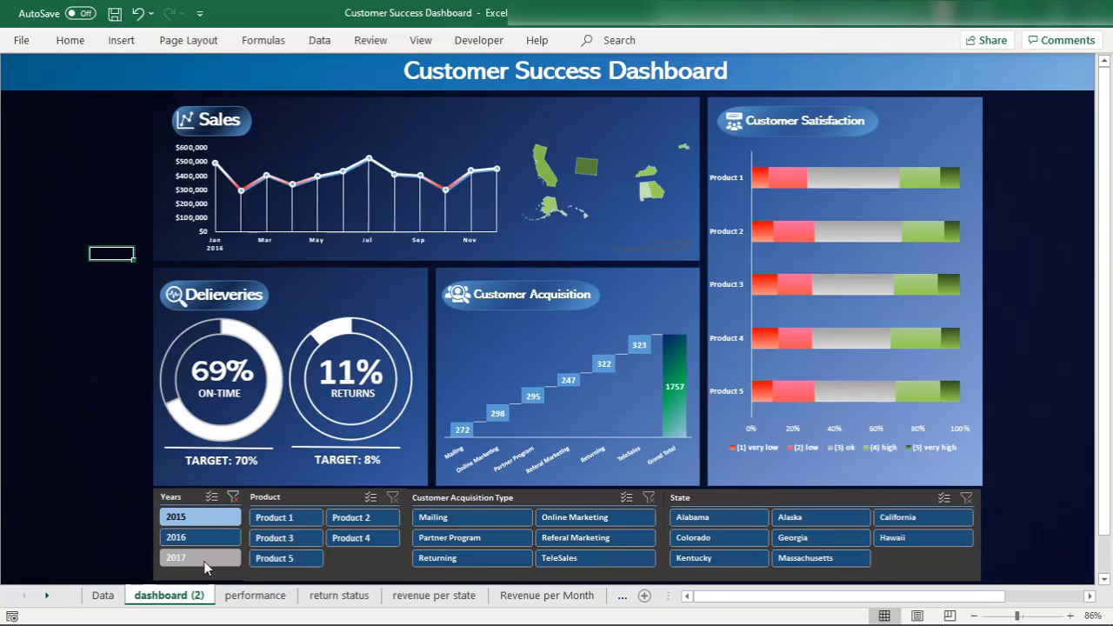
pyautogui.keyDown('ctrl'); pyautogui.click(200, 537); pyautogui.keyUp('ctrl')
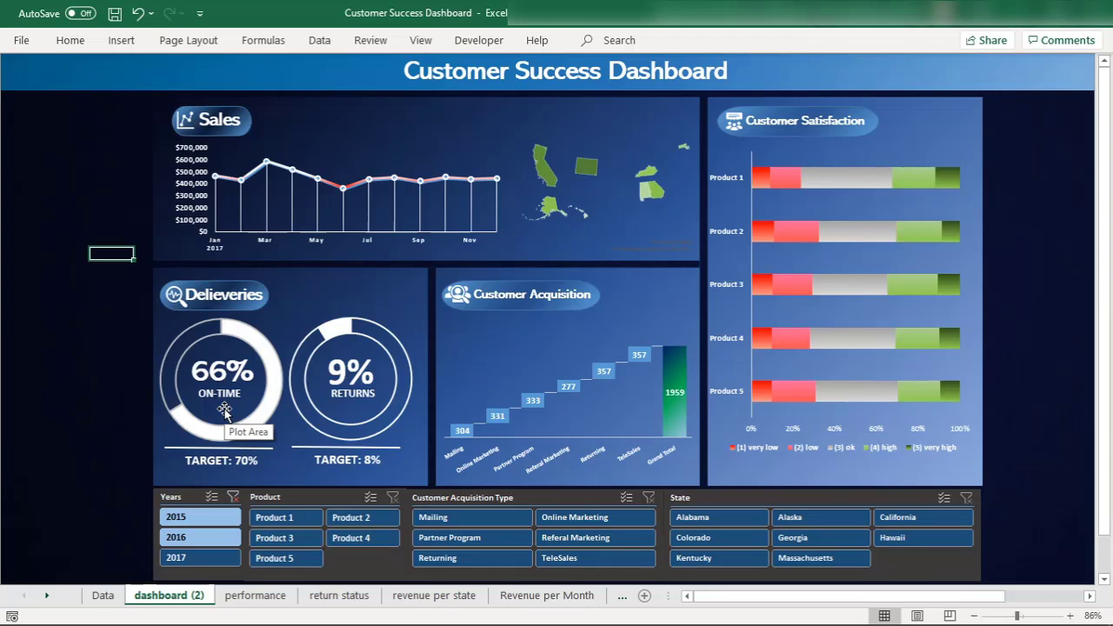
# - Narrow the dashboard to Product 2, the Mailing acquisition type and the state of Alabama
pyautogui.click(344, 520)
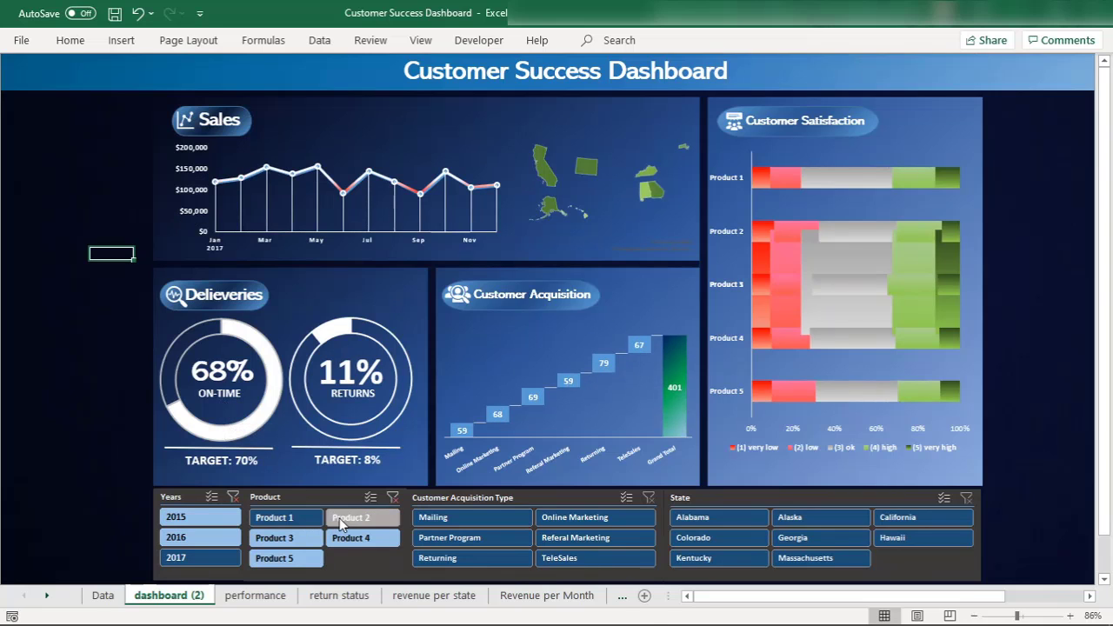
pyautogui.click(492, 513)
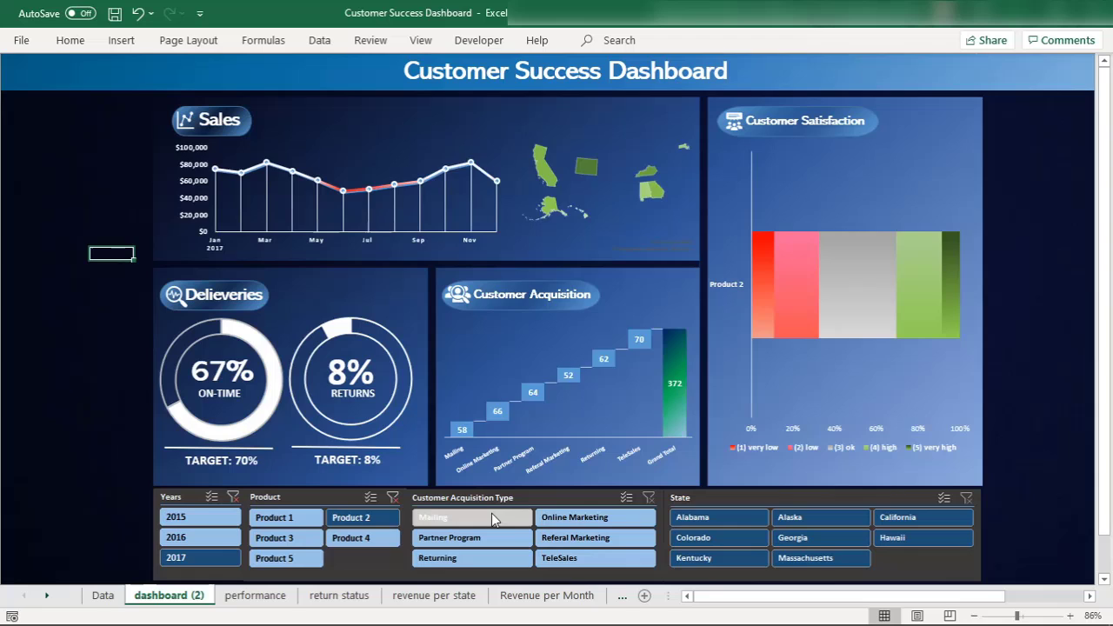
pyautogui.click(720, 515)
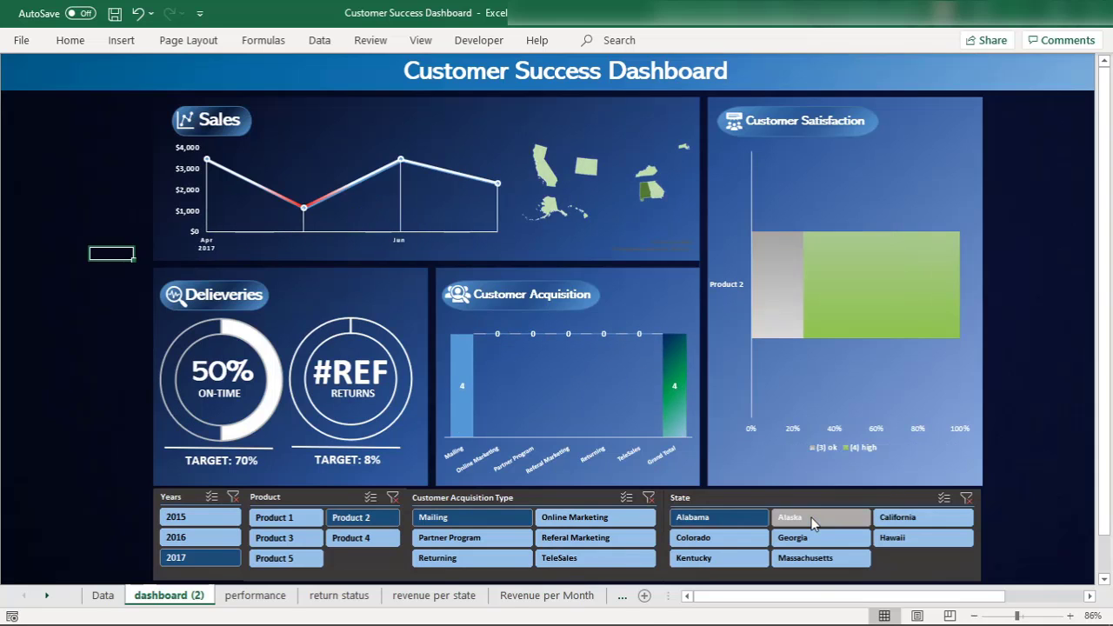
# - Switch the dashboard's state filter in turn to Alaska, California, Georgia and Colorado
pyautogui.click(853, 520)
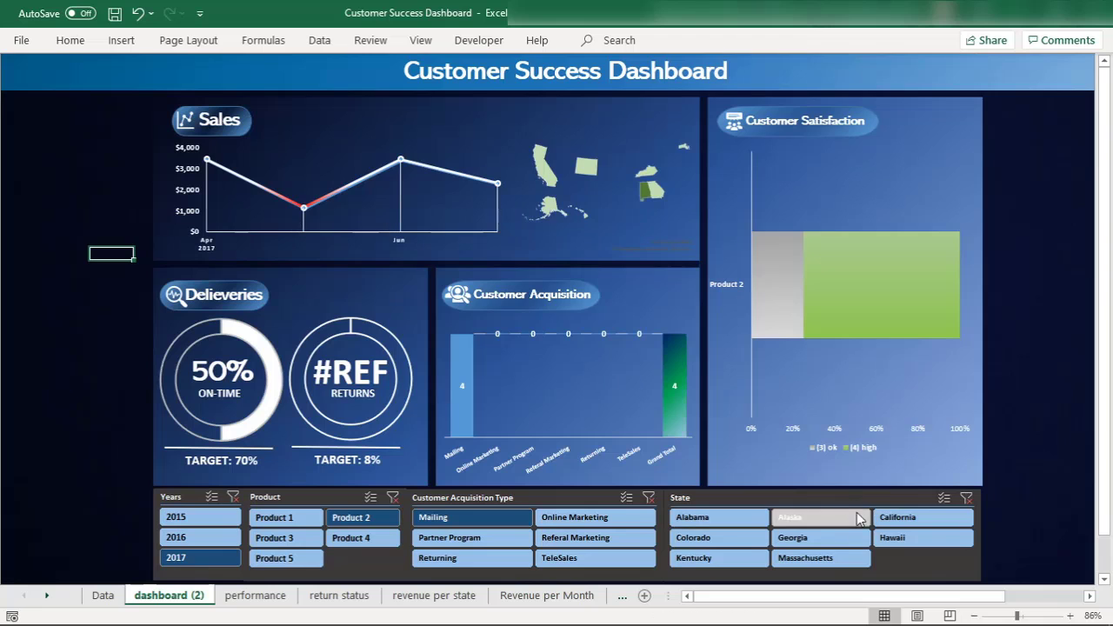
pyautogui.click(859, 518)
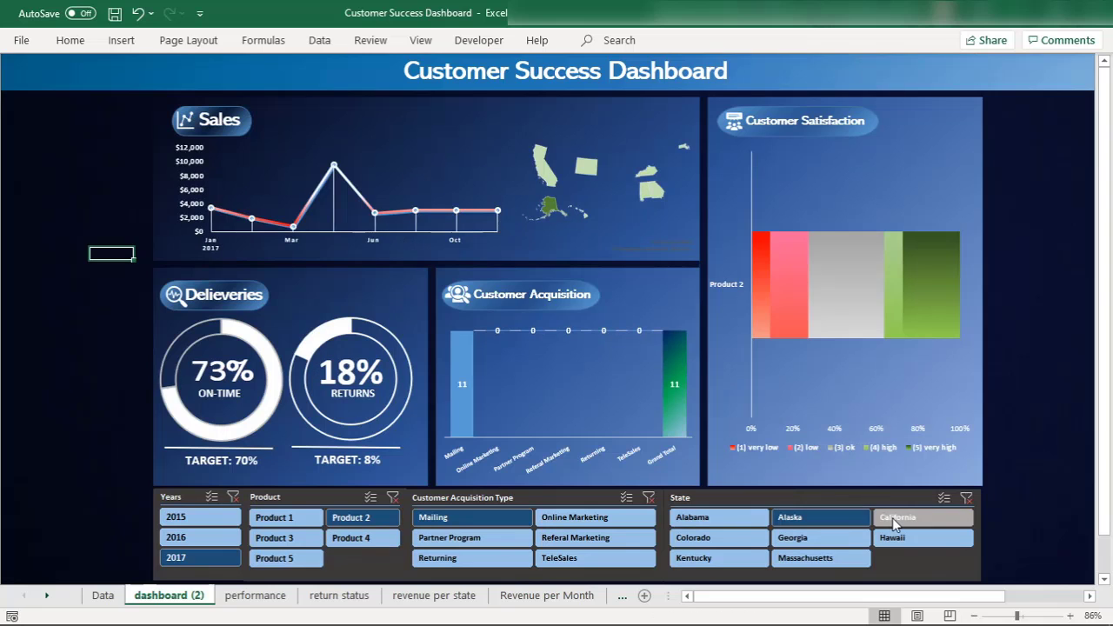
pyautogui.click(896, 520)
pyautogui.click(796, 537)
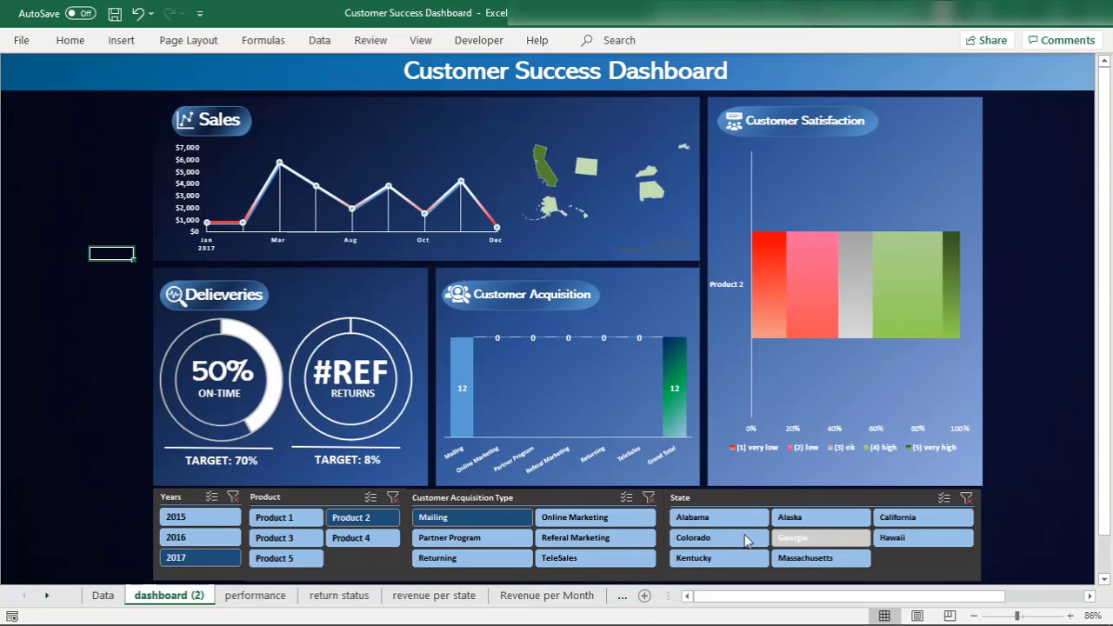
pyautogui.click(721, 537)
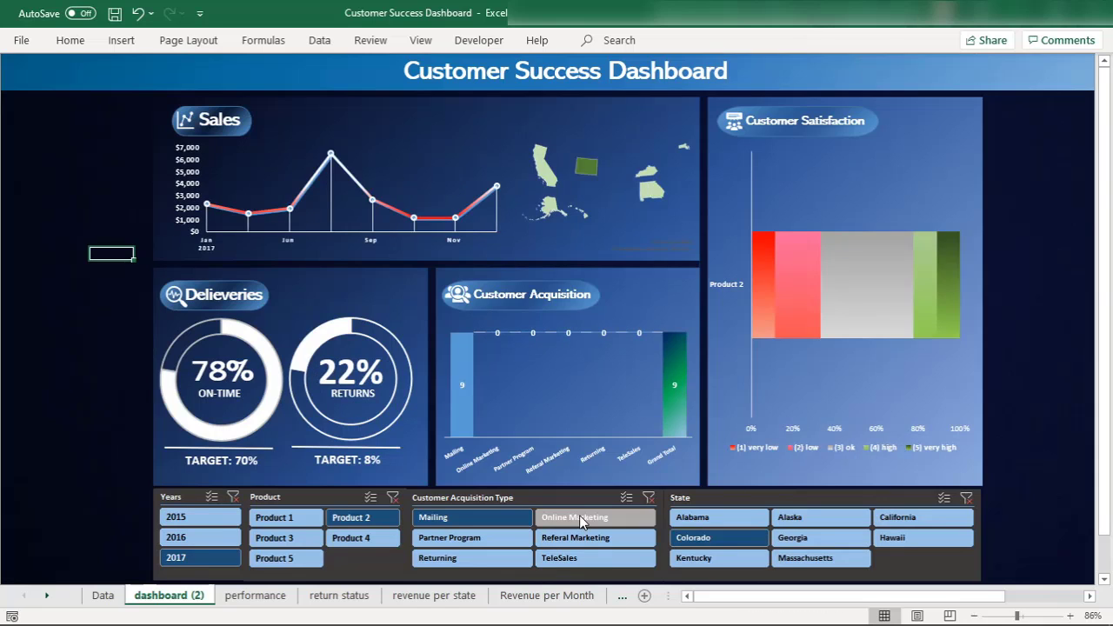
# - Clear the Years, Product, Customer Acquisition Type and State filters on the dashboard
pyautogui.click(232, 496)
pyautogui.click(392, 497)
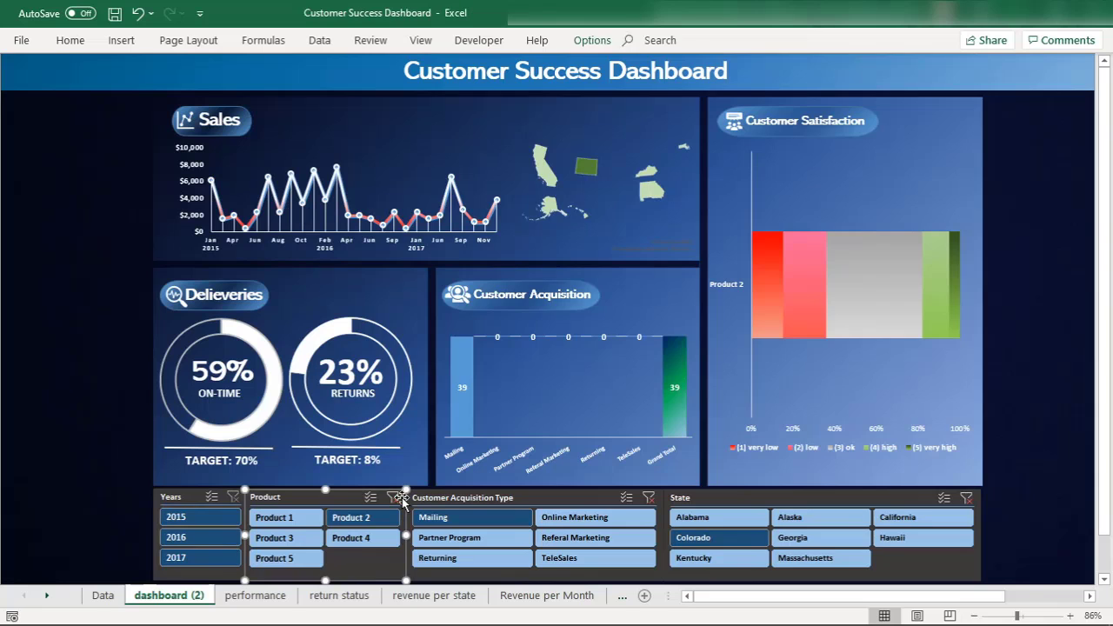
pyautogui.click(648, 498)
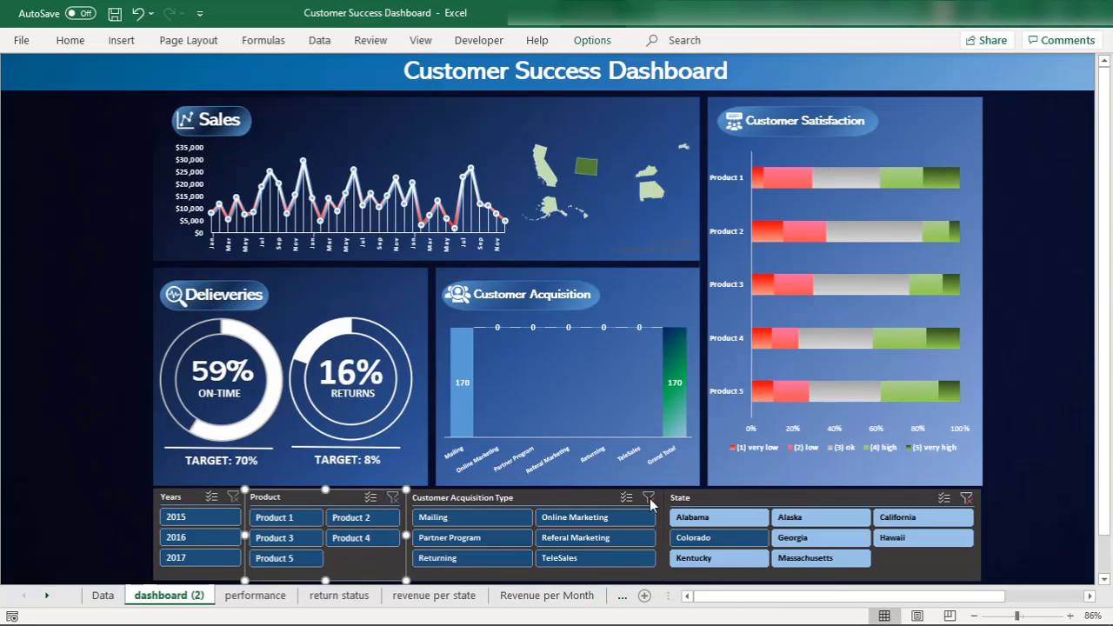
pyautogui.click(966, 498)
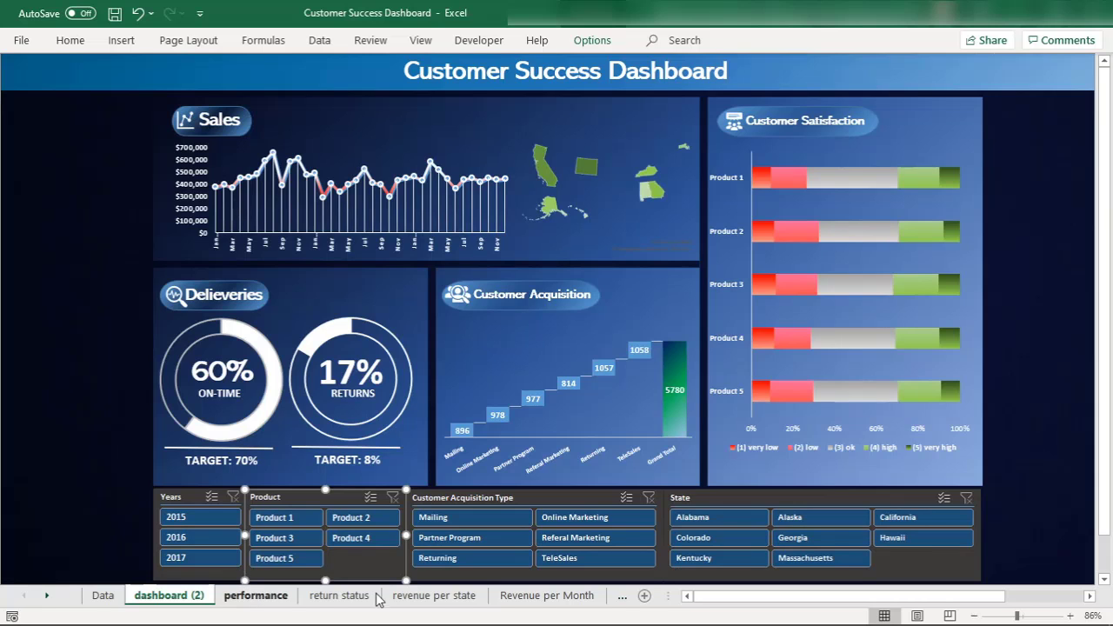
# - Switch to the "Customer Success Dashboard - English Version" workbook and open its Data sheet
pyautogui.moveTo(719, 610)
pyautogui.click(753, 610)
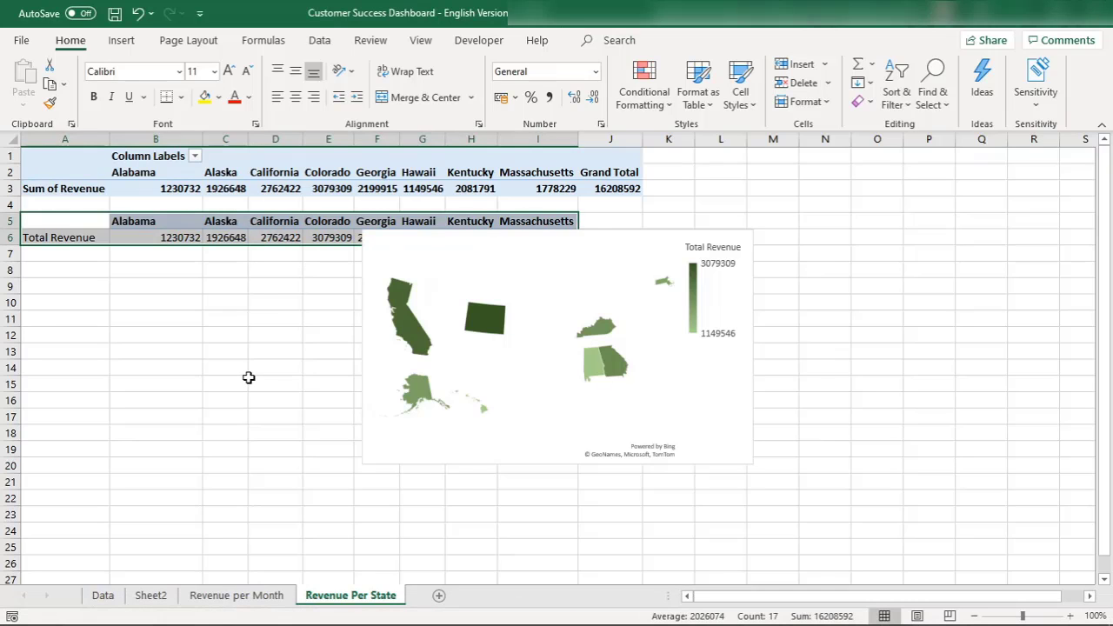
pyautogui.click(107, 598)
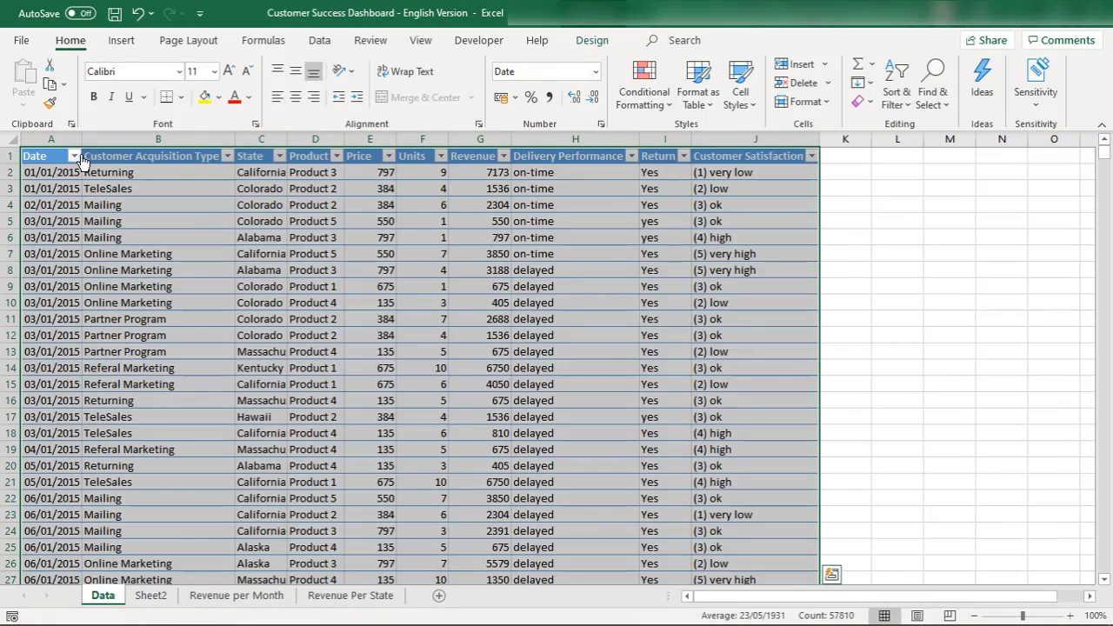
# - Examine the on-time and delayed entries in the Delivery Performance column of the data table
pyautogui.click(568, 153)
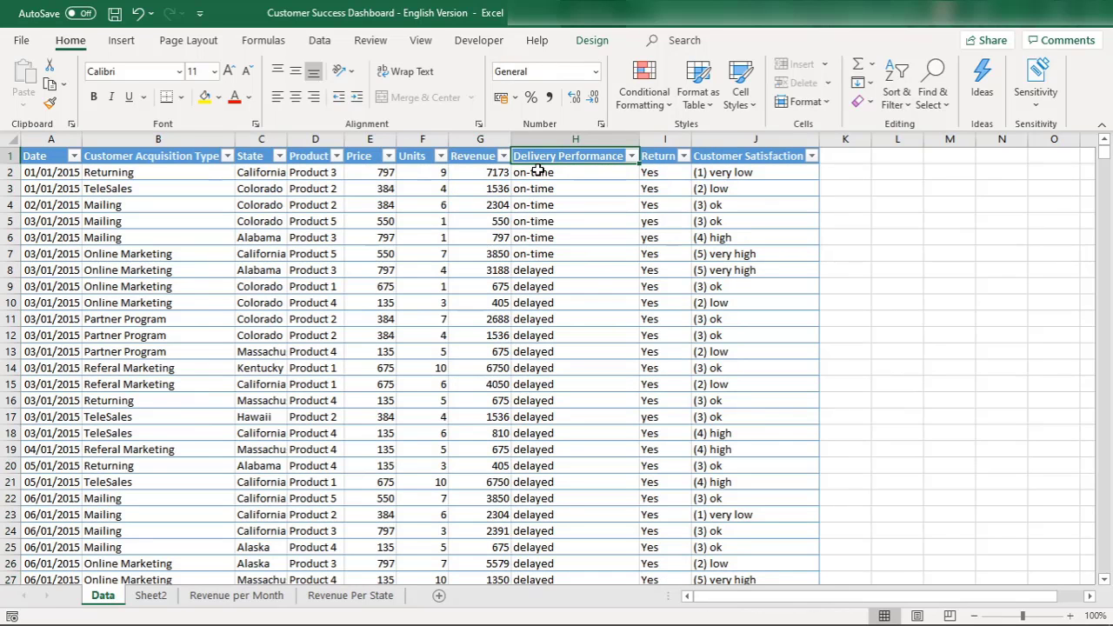
pyautogui.click(541, 177)
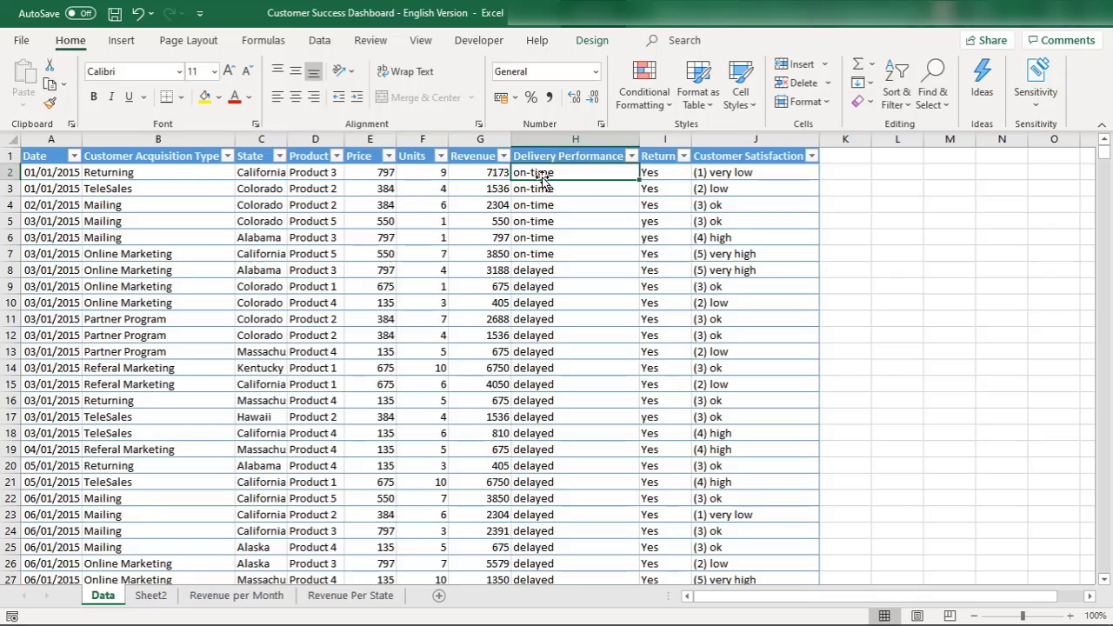
pyautogui.click(519, 319)
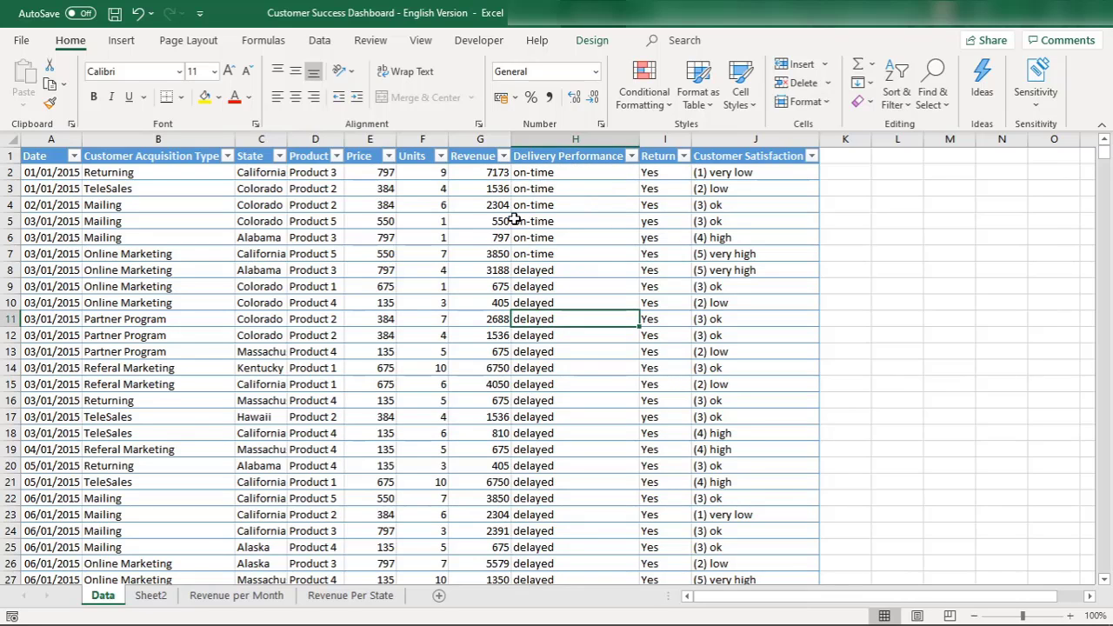
# - Add a new worksheet and name it "Delievery Performance"
pyautogui.click(438, 595)
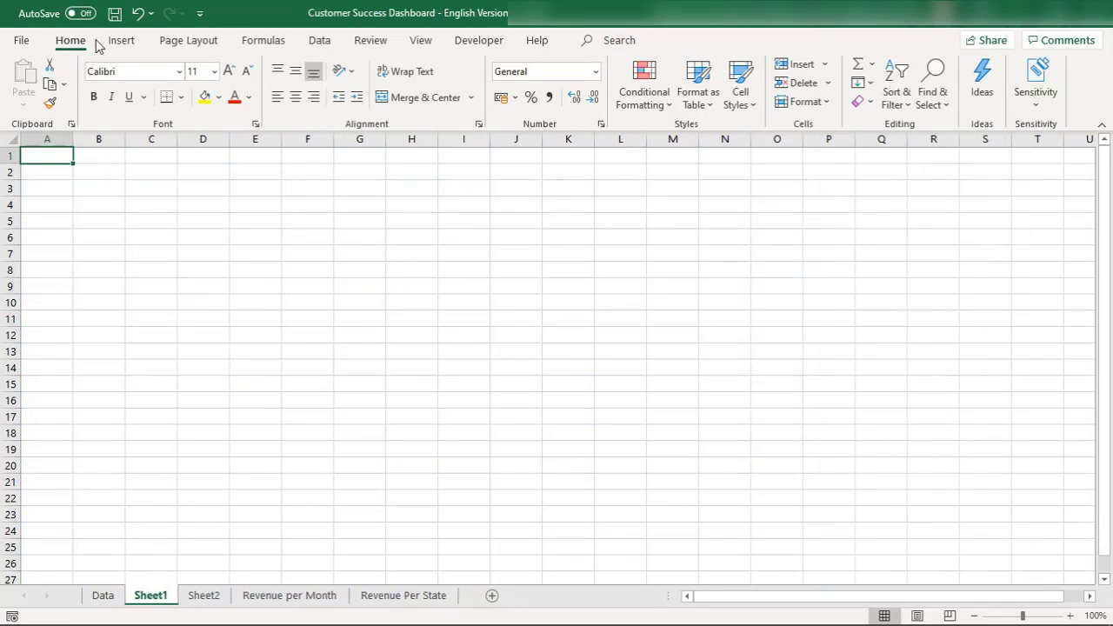
pyautogui.doubleClick(154, 597)
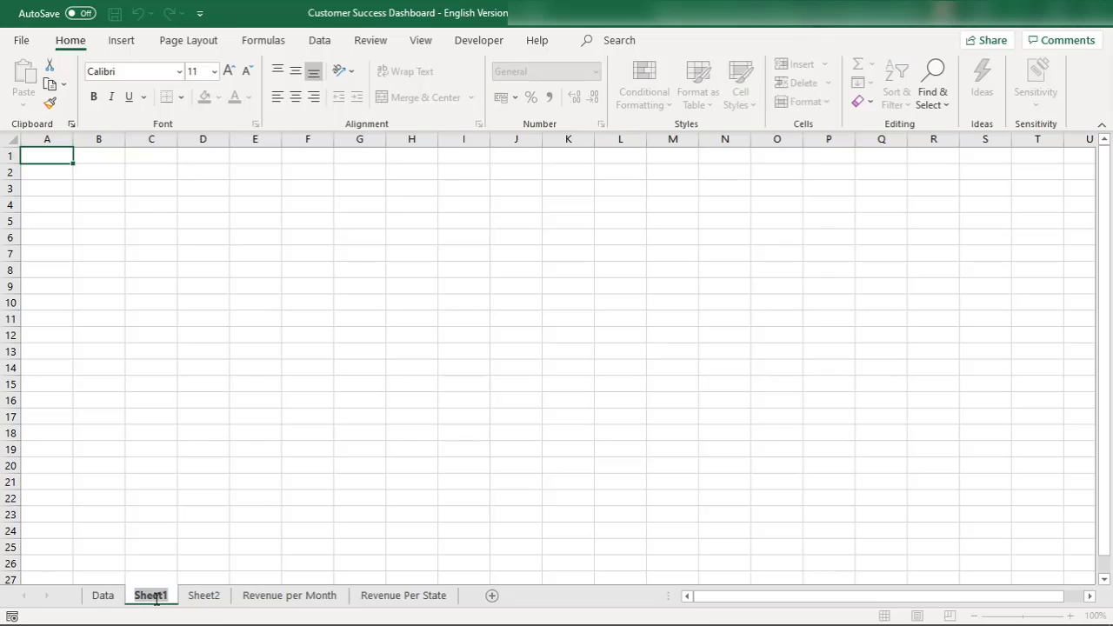
pyautogui.write('Delivery')
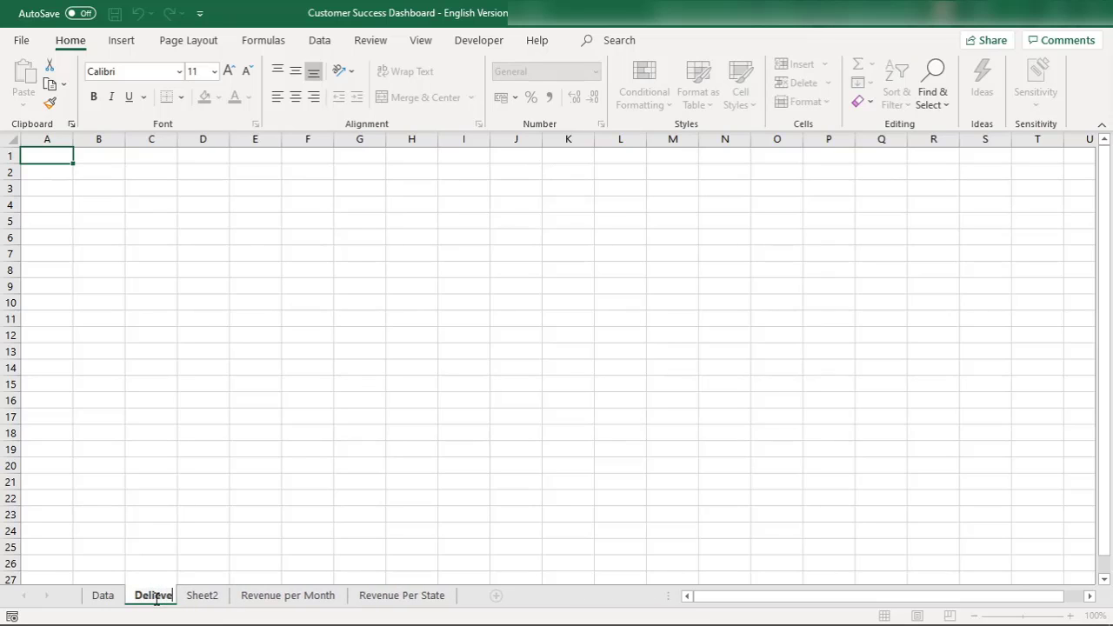
pyautogui.write(' Perf')
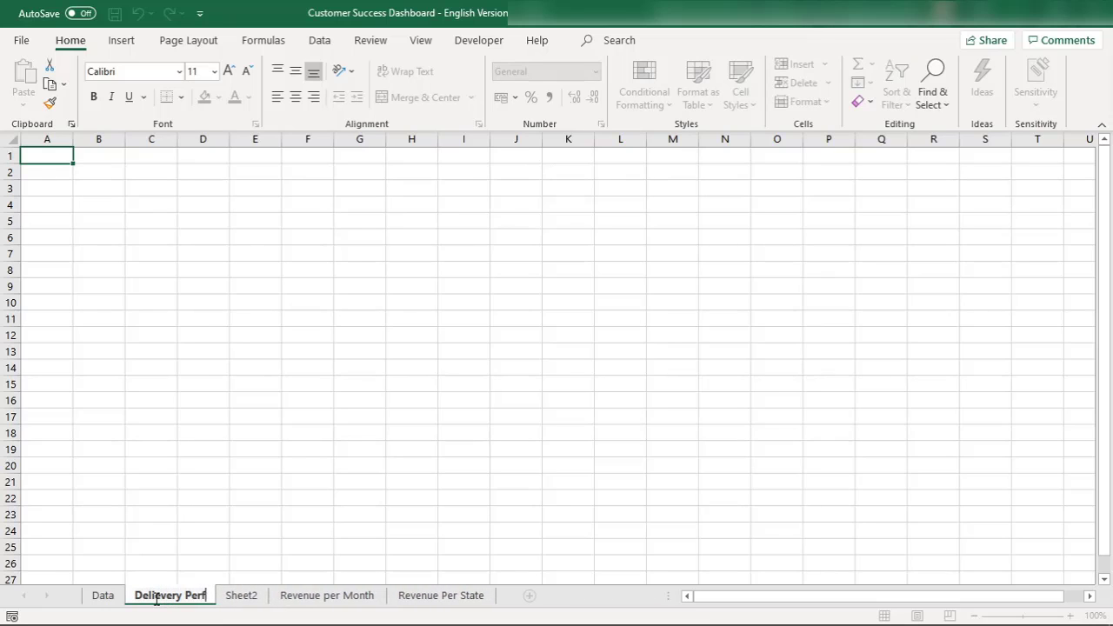
pyautogui.write('ormance')
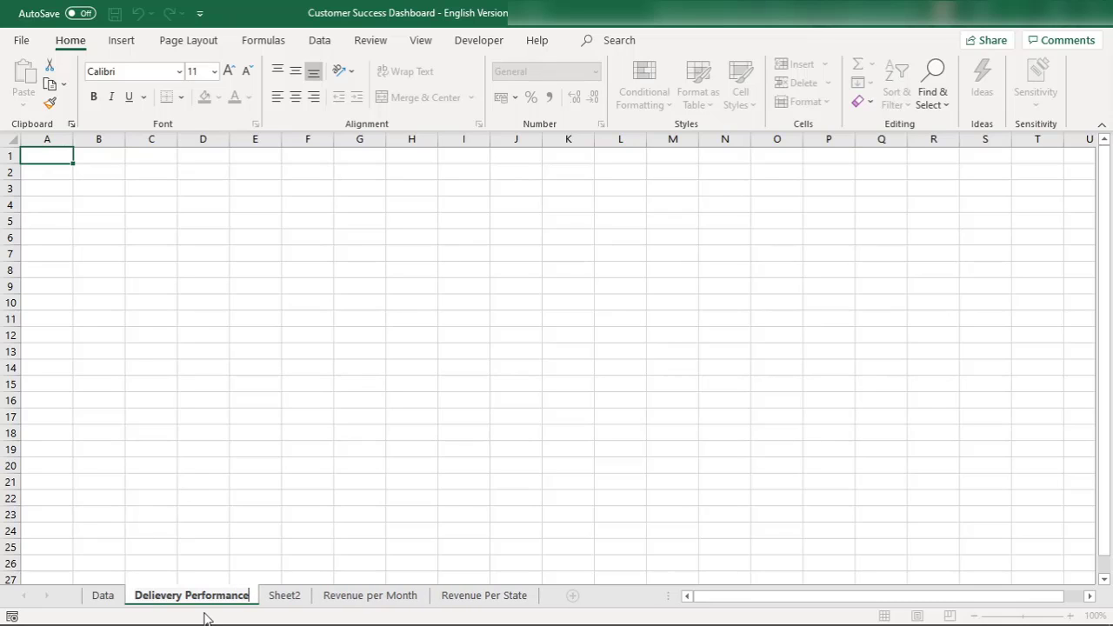
pyautogui.press('Return')
pyautogui.click(296, 598)
pyautogui.click(212, 600)
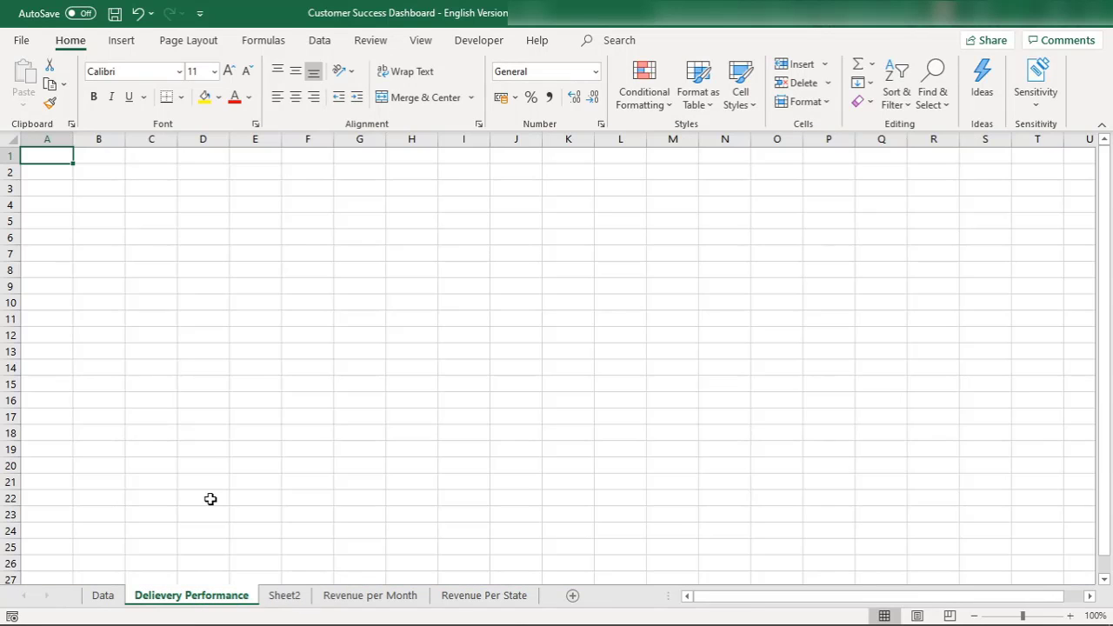
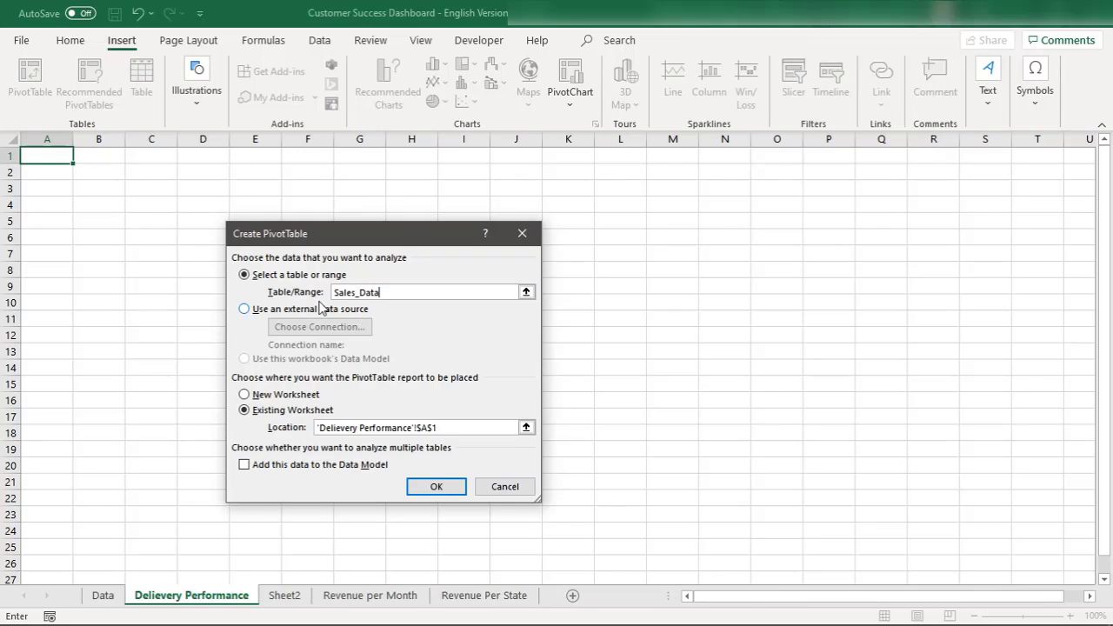
# - Create a PivotTable from Sales_Data in cell A1 of the new sheet, with Delivery Performance as rows and Revenue as values
pyautogui.click(446, 494)
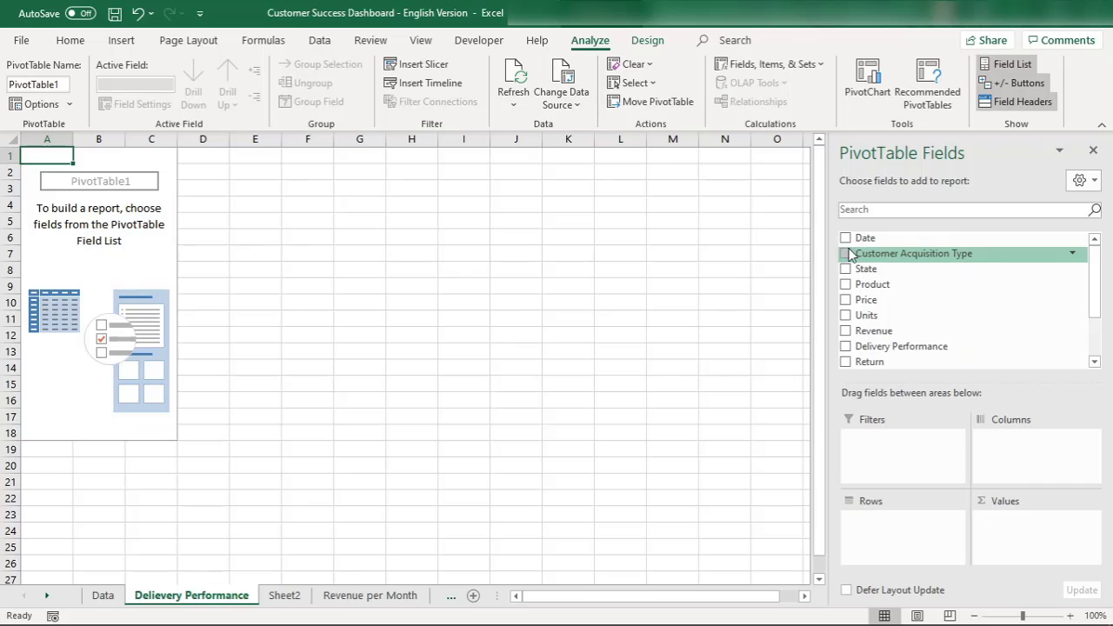
pyautogui.click(846, 348)
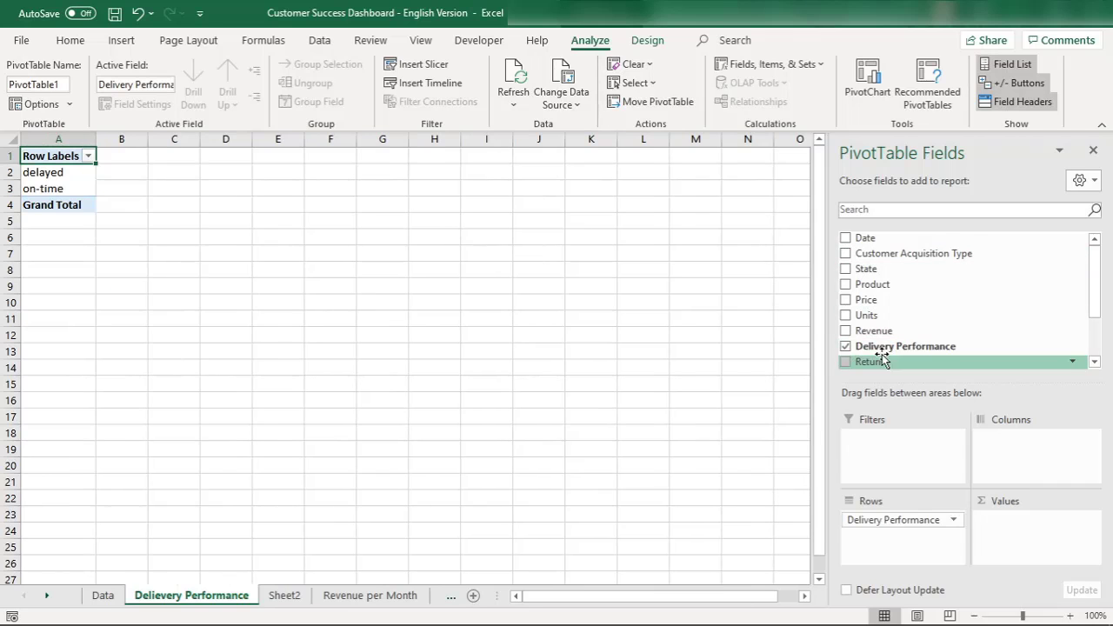
pyautogui.scroll(-2, 1089, 364)
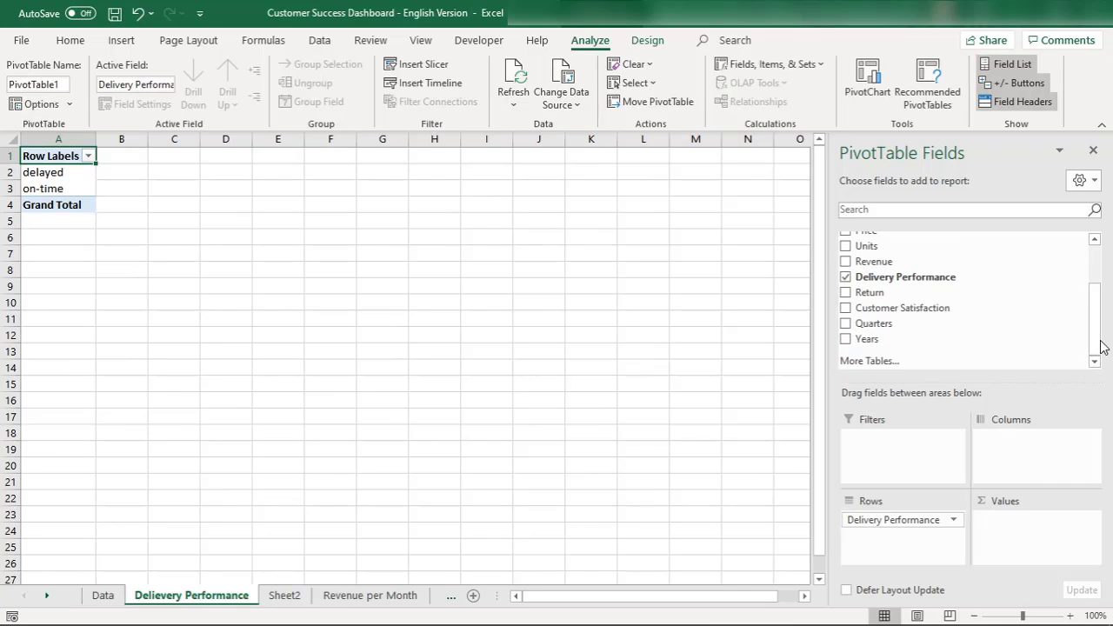
pyautogui.click(845, 247)
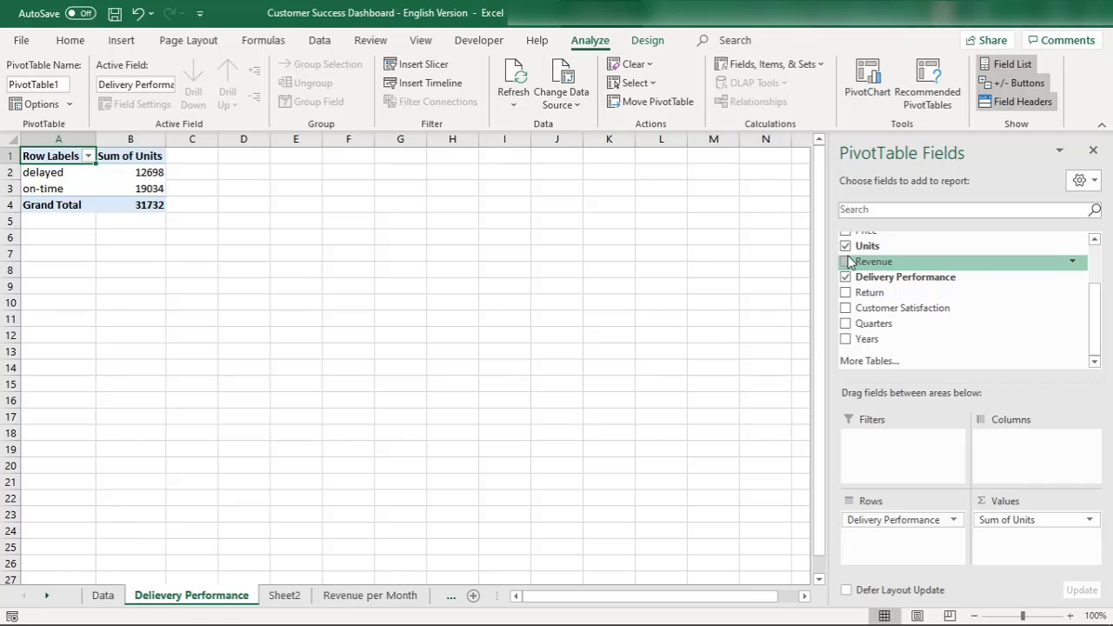
pyautogui.click(845, 262)
pyautogui.click(846, 247)
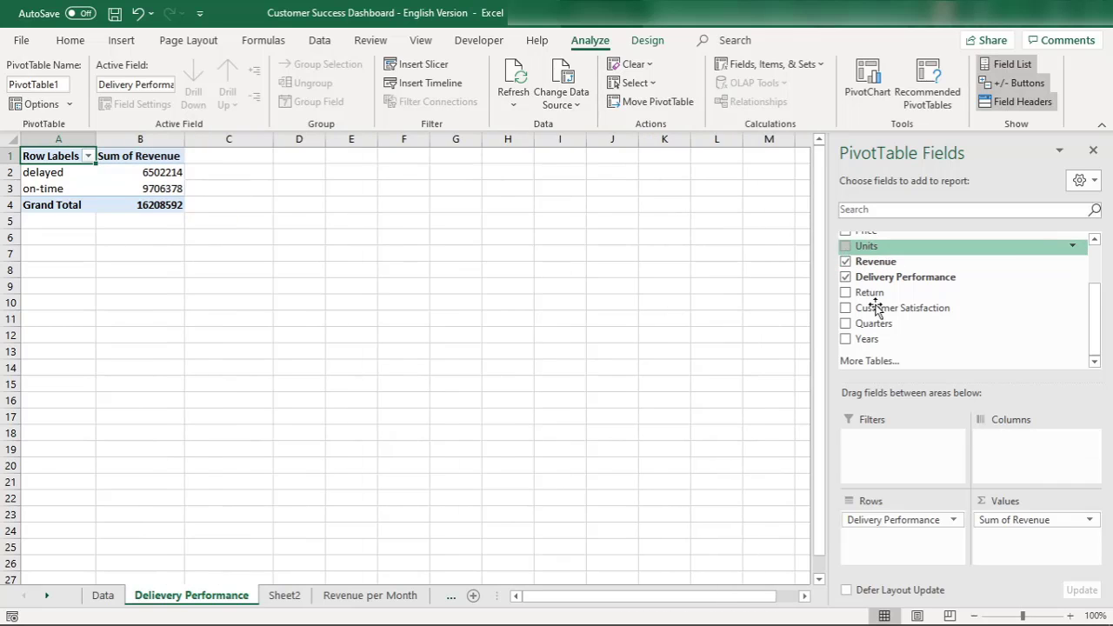
# - Summarize the PivotTable's Revenue value field by Count and give it the custom name "Count"
pyautogui.click(1088, 520)
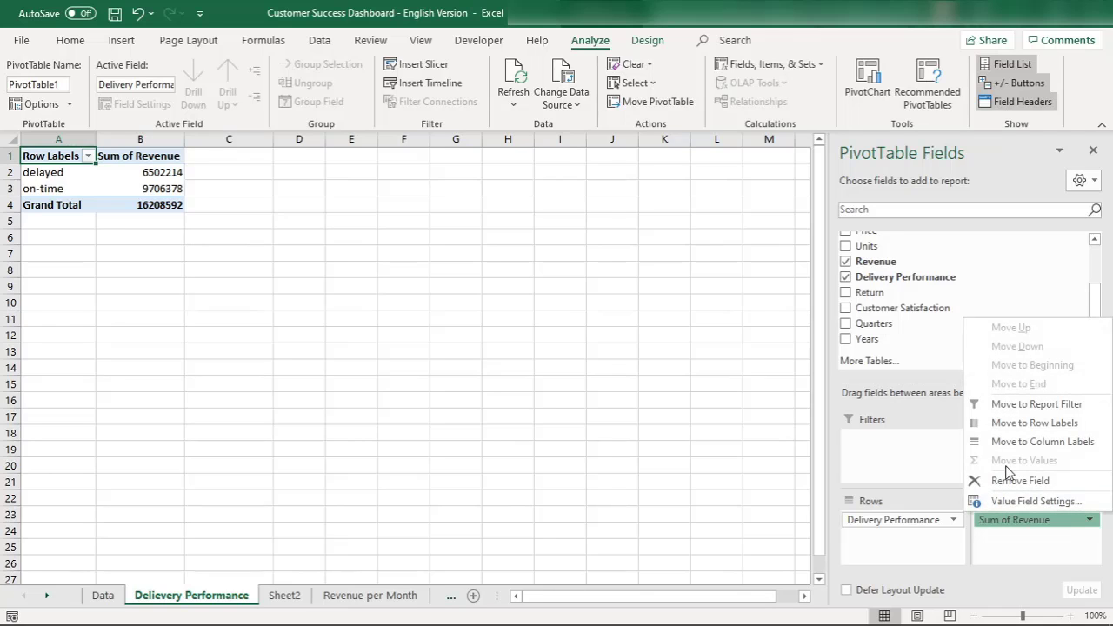
pyautogui.click(1041, 502)
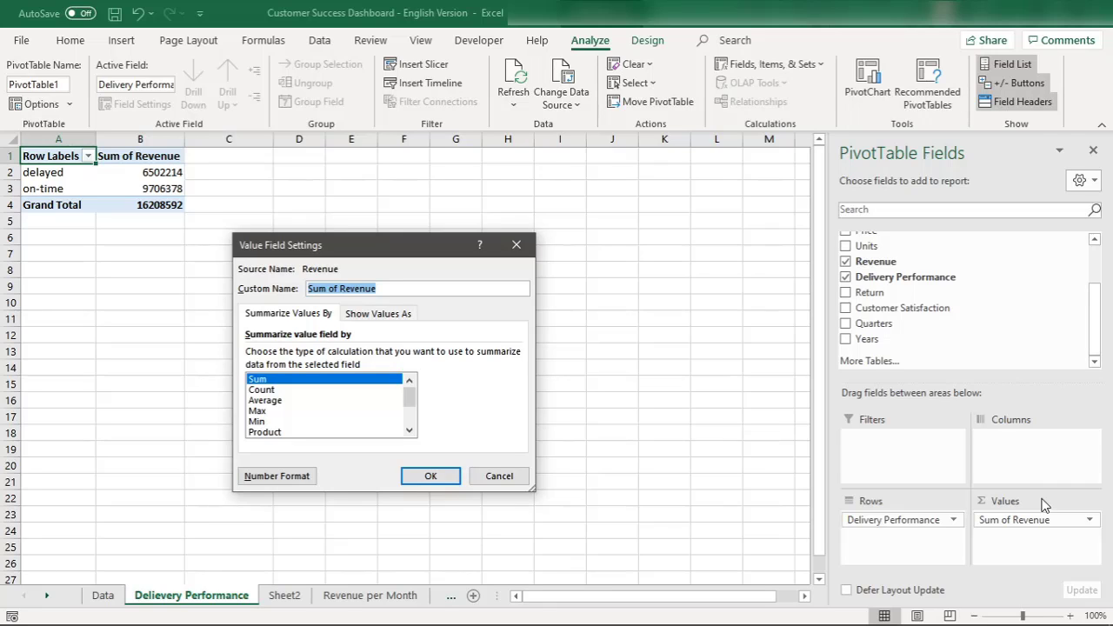
pyautogui.click(266, 389)
pyautogui.click(393, 288)
pyautogui.press('BackSpace')
pyautogui.press('BackSpace')
pyautogui.press('BackSpace')
pyautogui.press('BackSpace')
pyautogui.press('BackSpace')
pyautogui.press('BackSpace')
pyautogui.press('BackSpace')
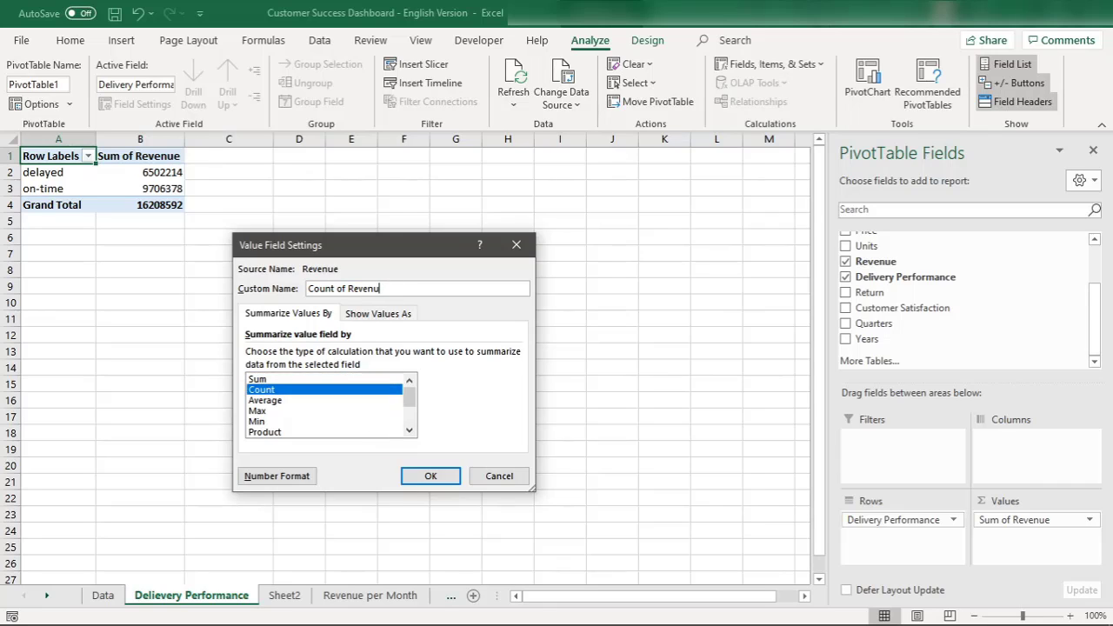
pyautogui.press('BackSpace')
pyautogui.press('BackSpace')
pyautogui.press('BackSpace')
pyautogui.press('Return')
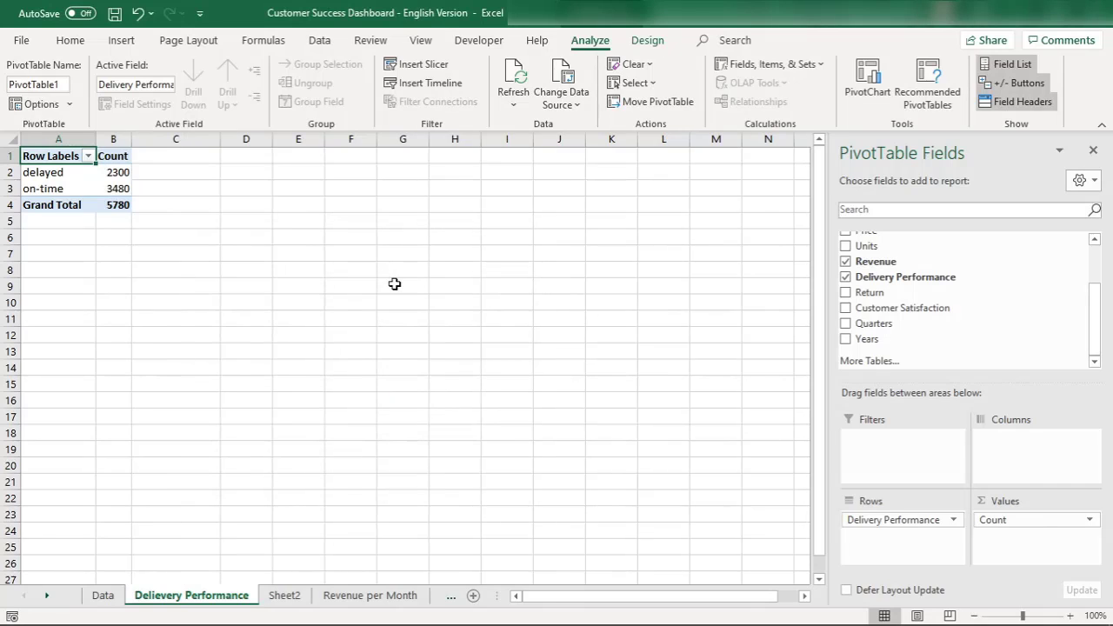
pyautogui.click(117, 190)
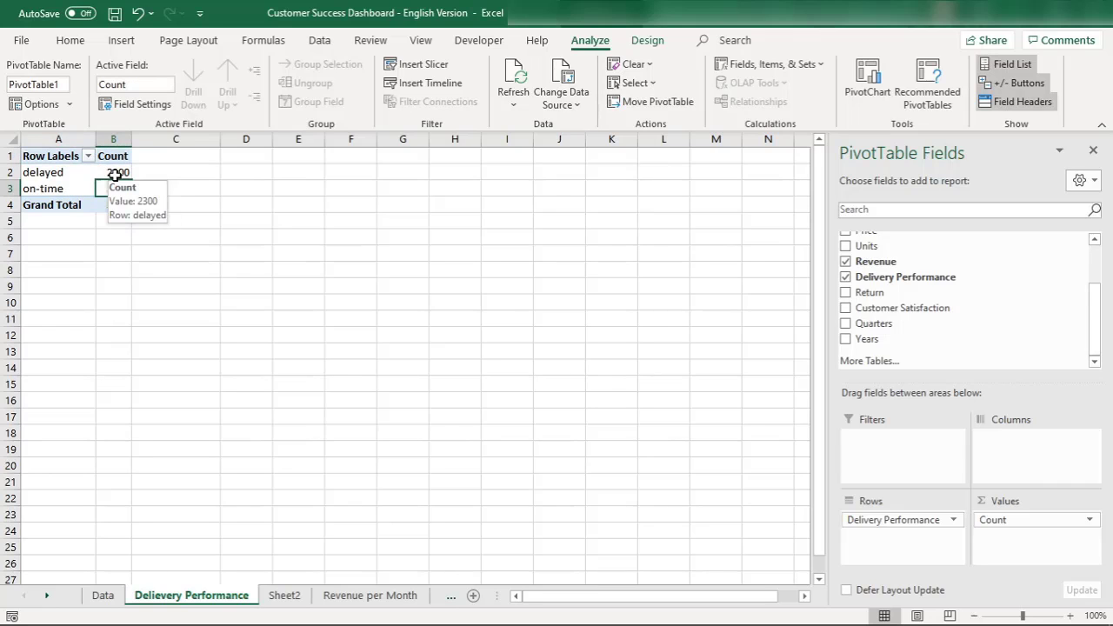
# - Start a formula in cell C3, beside the on-time count of the PivotTable
pyautogui.click(116, 171)
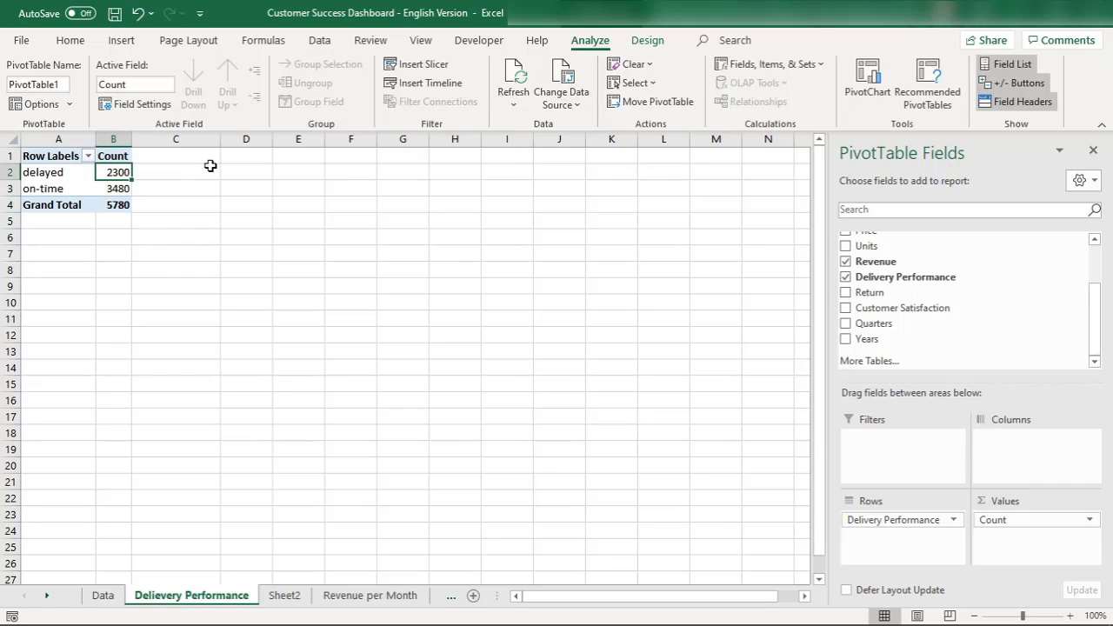
pyautogui.click(148, 188)
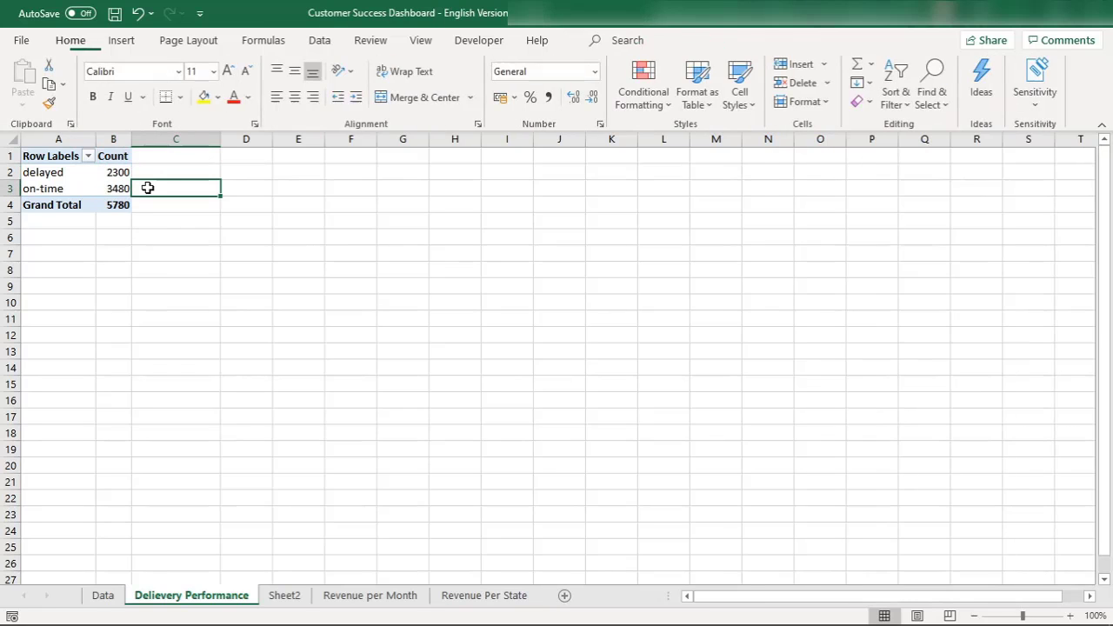
pyautogui.write('=')
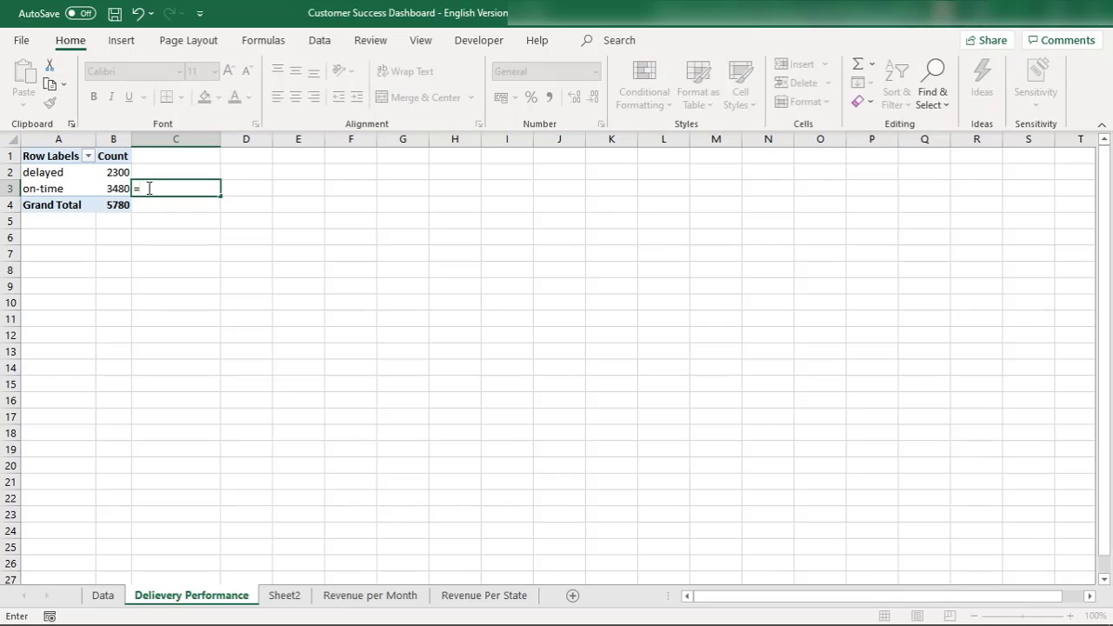
pyautogui.write('349')
pyautogui.press('BackSpace')
pyautogui.press('BackSpace')
pyautogui.write('480')
pyautogui.press('BackSpace')
pyautogui.press('BackSpace')
pyautogui.press('BackSpace')
pyautogui.press('BackSpace')
# - Divide the on-time count by the Grand Total count in cell C3 and format the cell as a percentage
pyautogui.click(114, 189)
pyautogui.write('/')
pyautogui.click(106, 209)
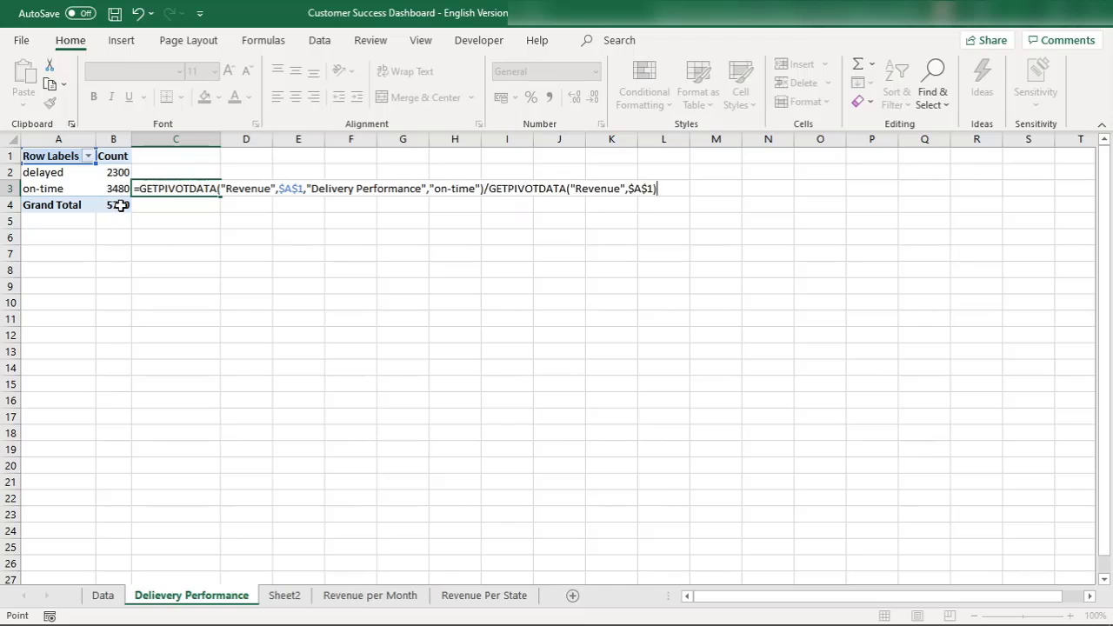
pyautogui.press('Return')
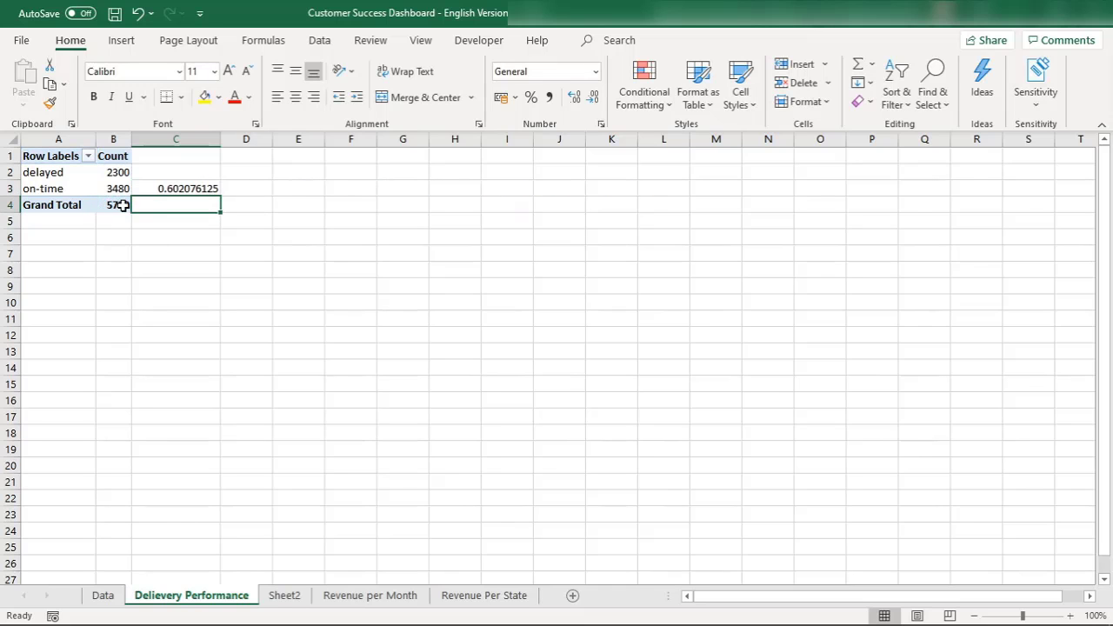
pyautogui.click(177, 186)
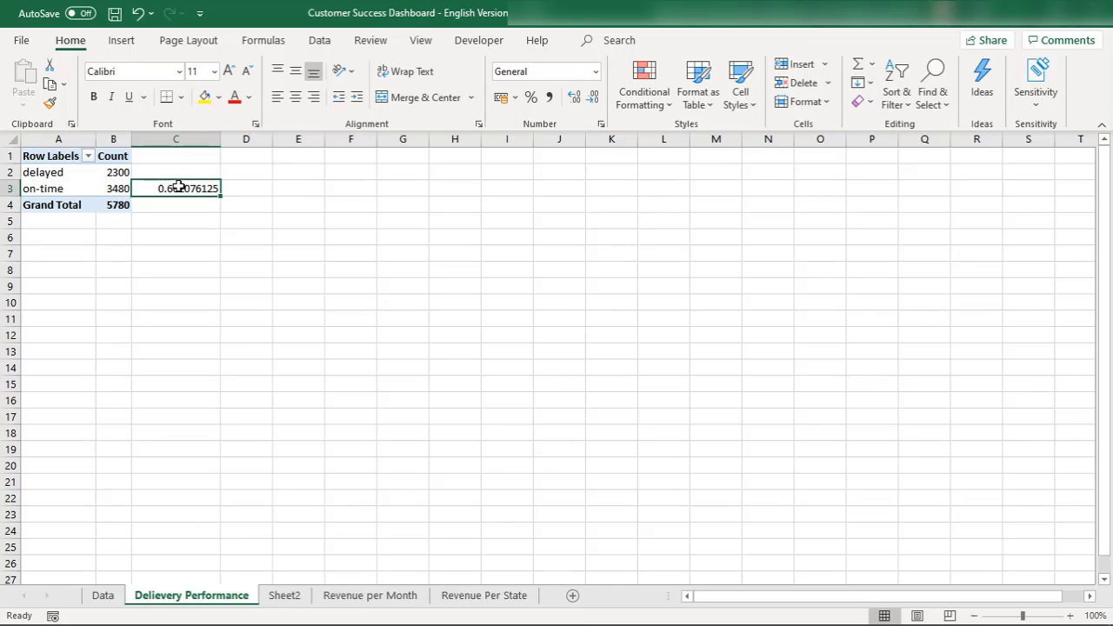
pyautogui.click(534, 97)
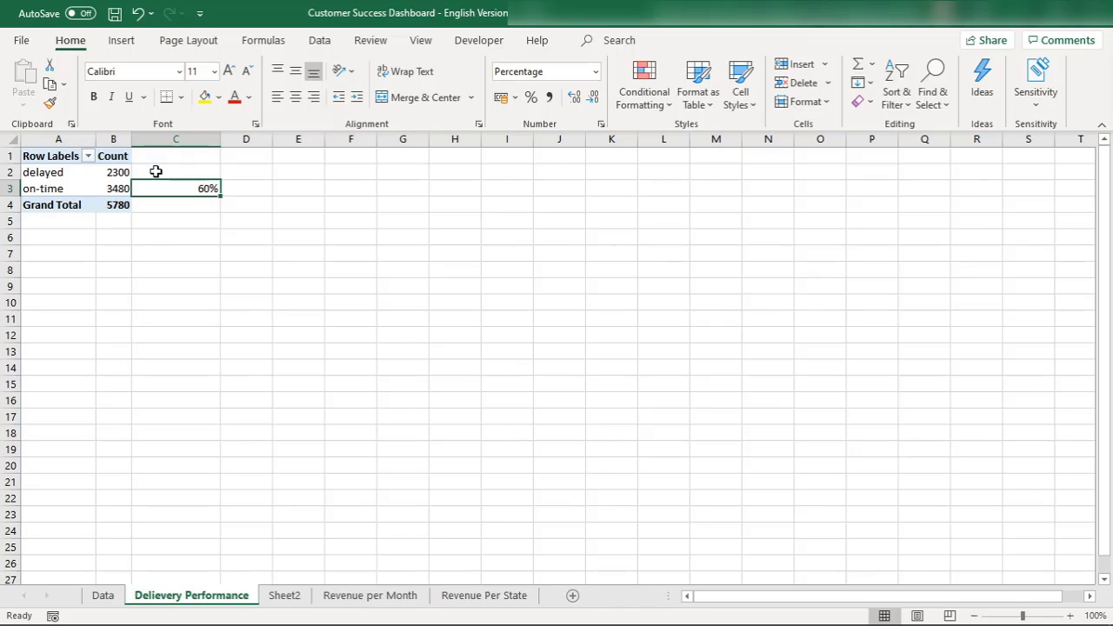
pyautogui.click(387, 598)
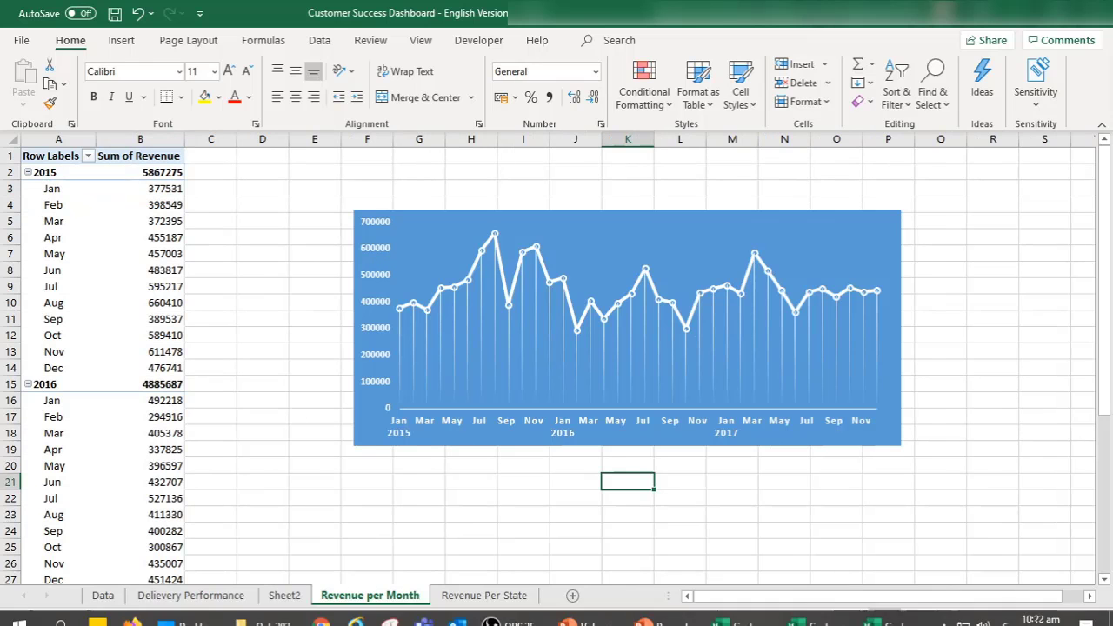
pyautogui.click(193, 596)
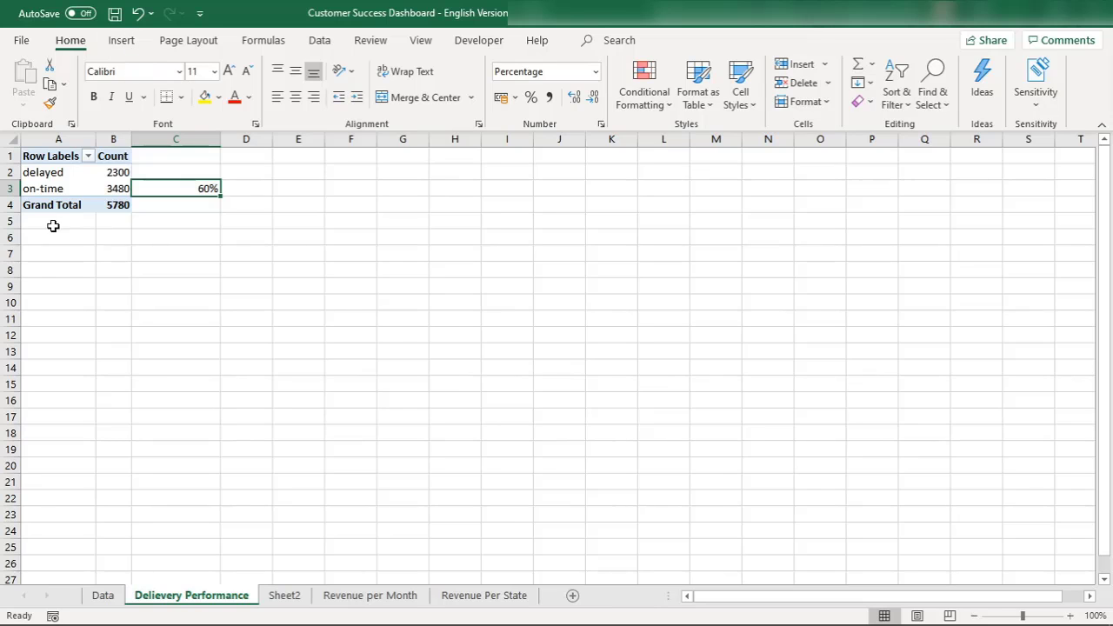
# - Insert a Doughnut PivotChart from the Delivery Performance PivotTable
pyautogui.click(123, 40)
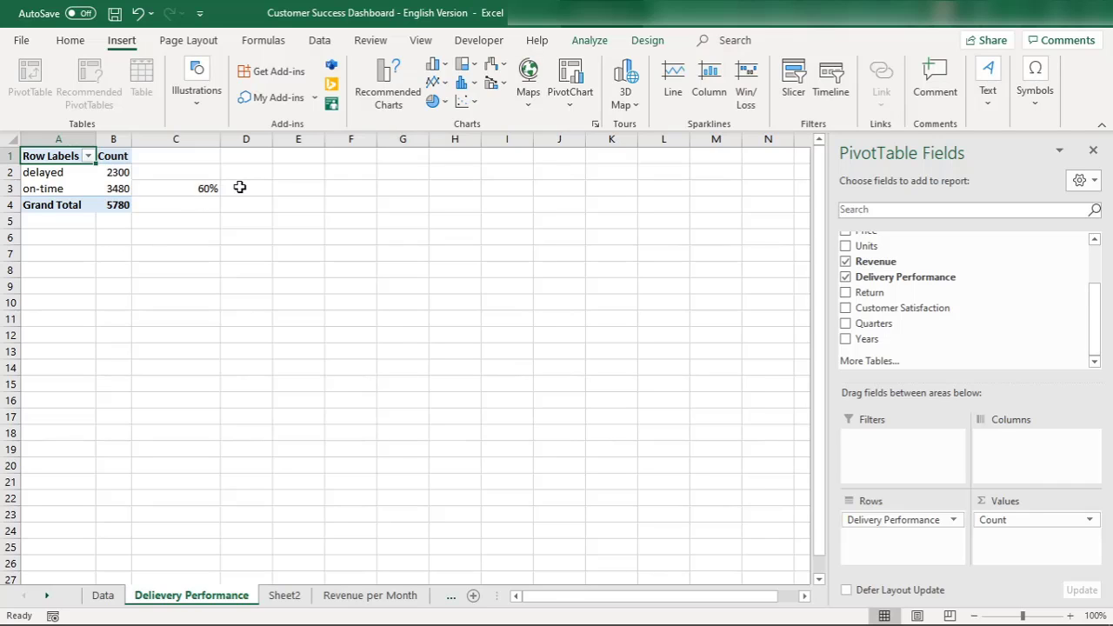
pyautogui.click(575, 106)
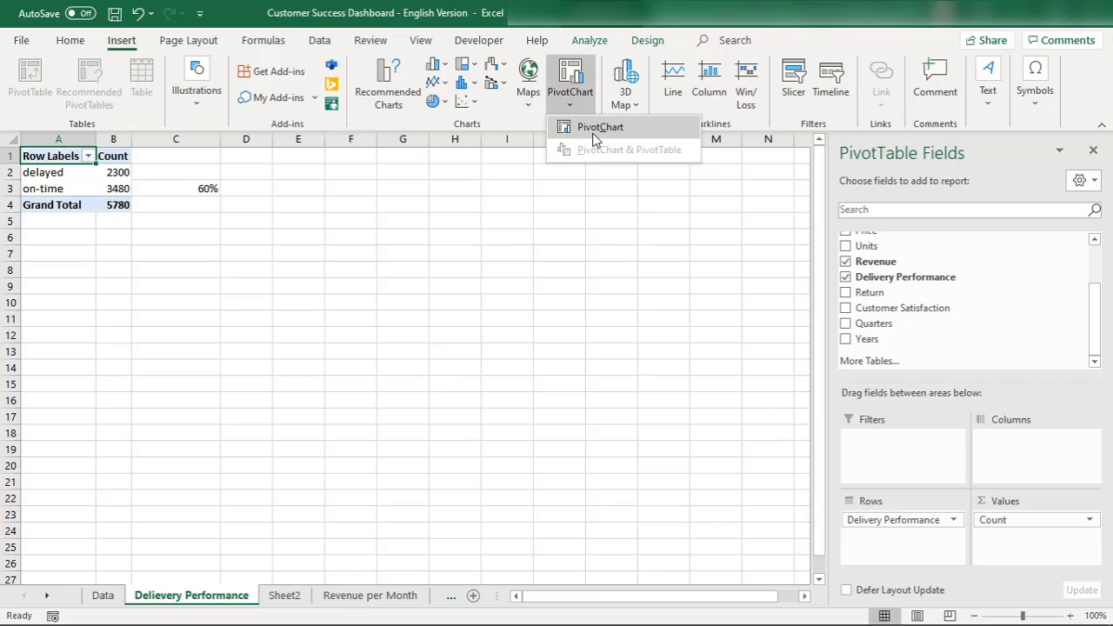
pyautogui.click(589, 132)
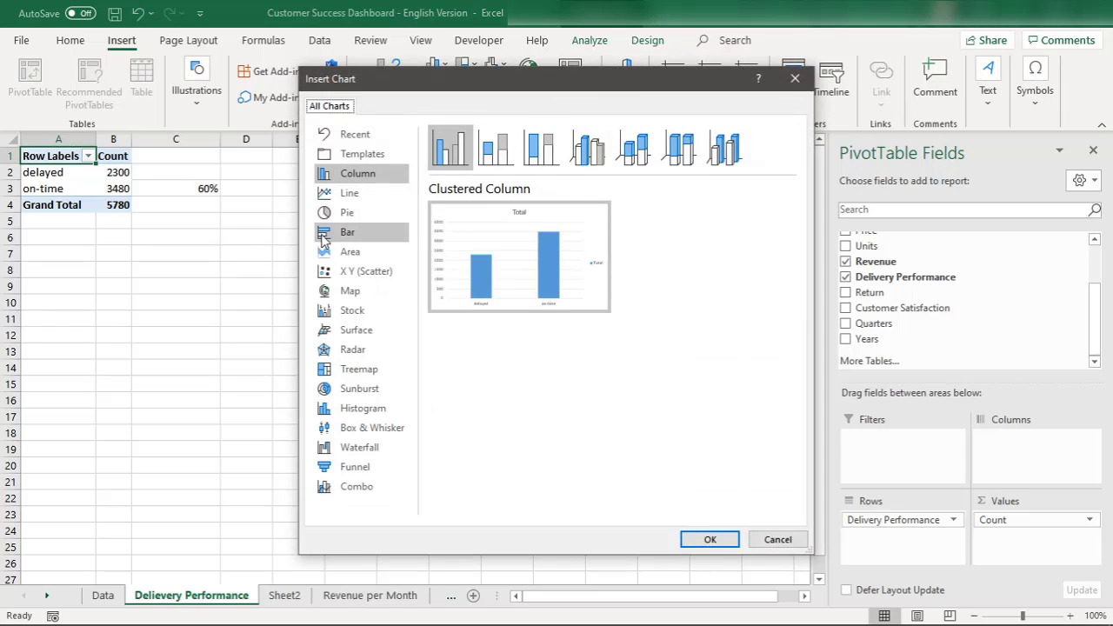
pyautogui.click(345, 213)
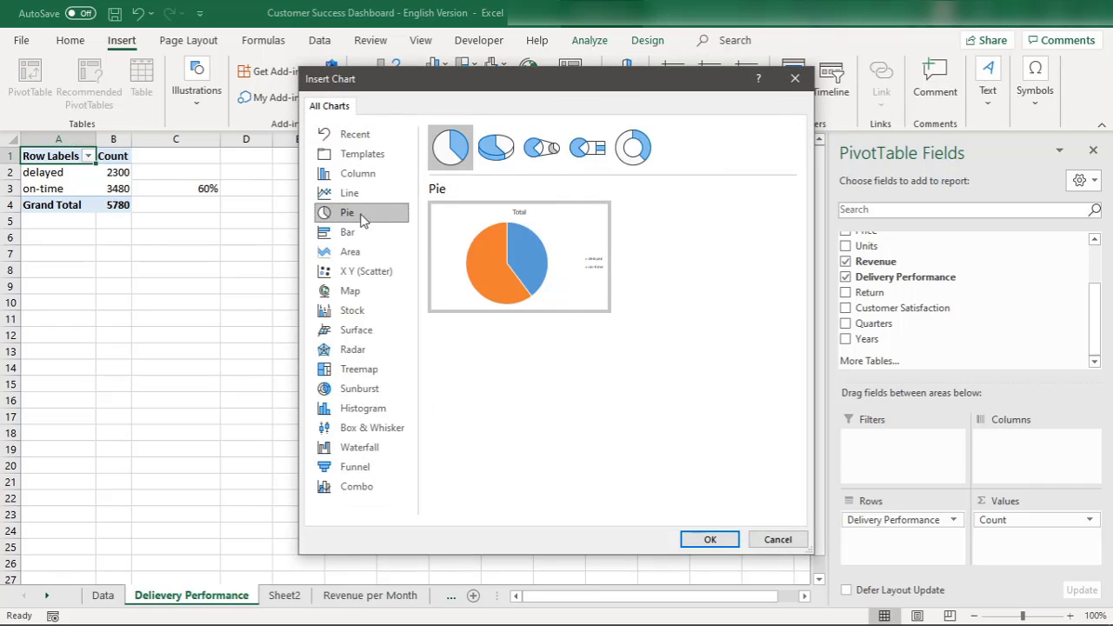
pyautogui.click(635, 146)
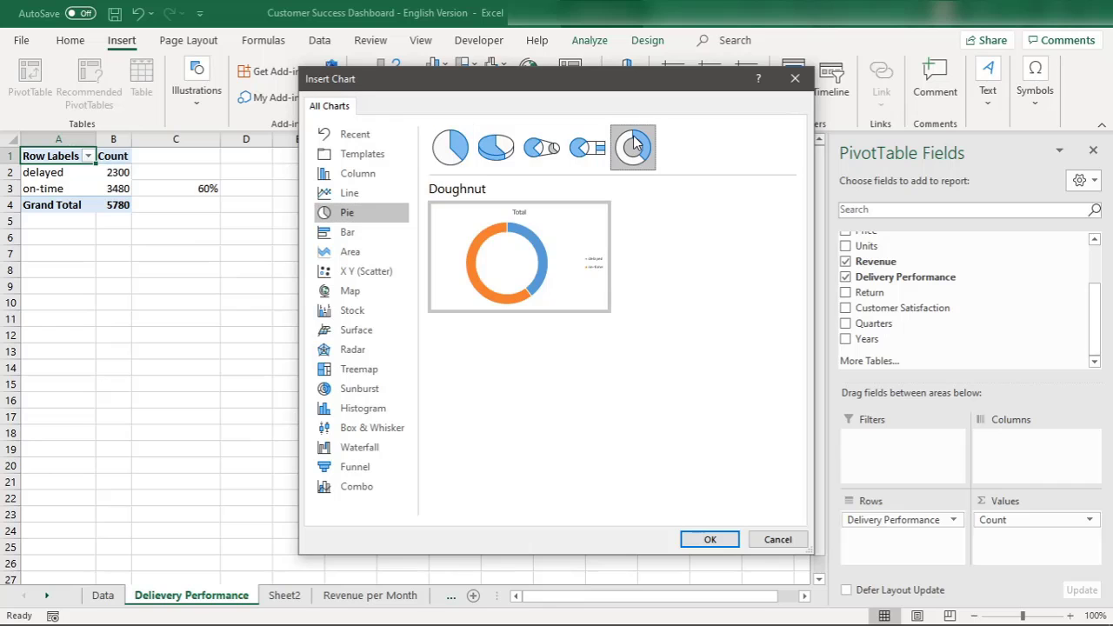
pyautogui.click(711, 539)
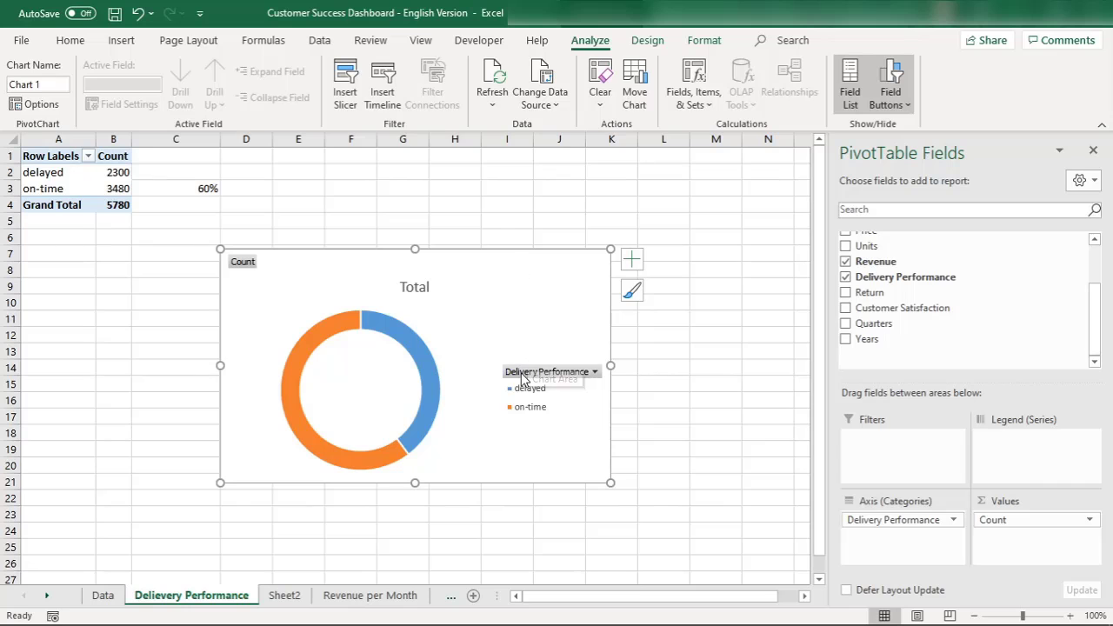
# - Delete the doughnut chart's title and hide all of its field buttons
pyautogui.click(414, 287)
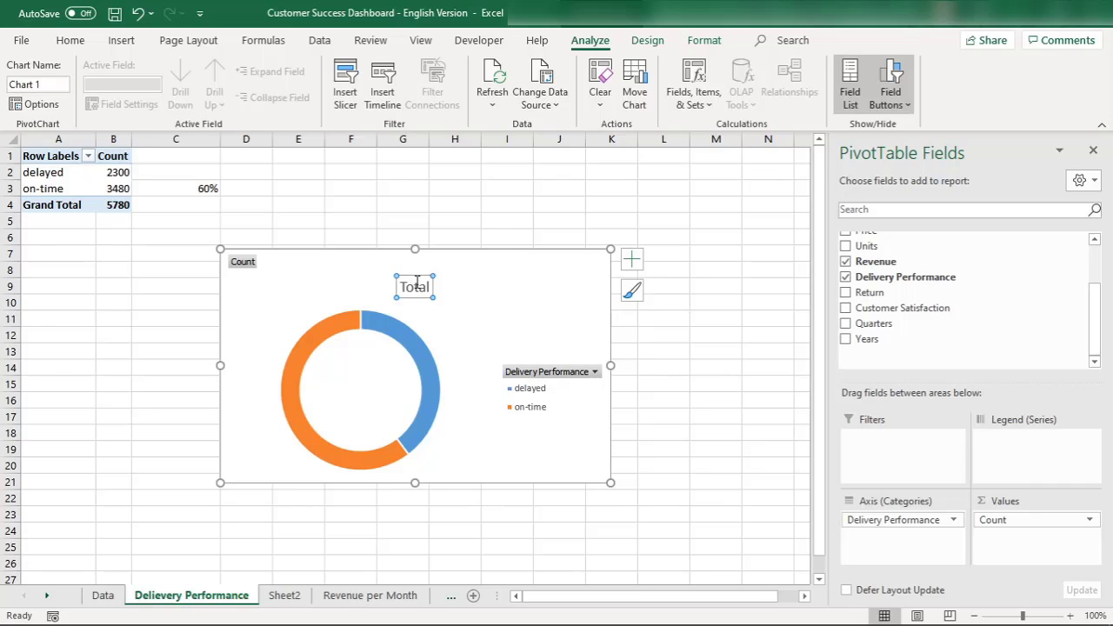
pyautogui.press('Delete')
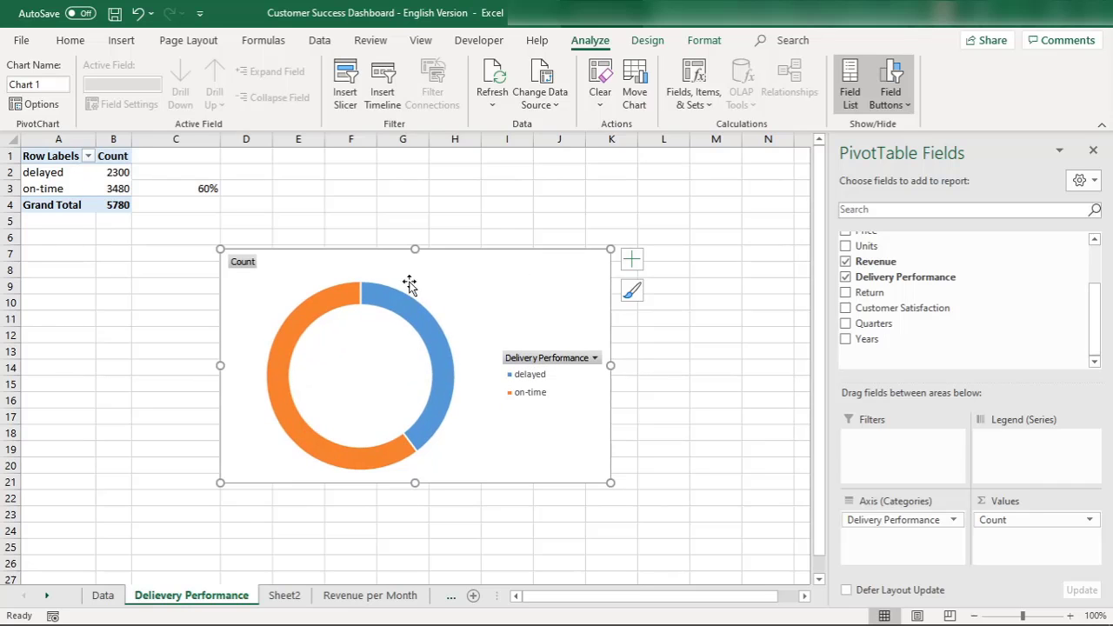
pyautogui.rightClick(551, 360)
pyautogui.click(644, 537)
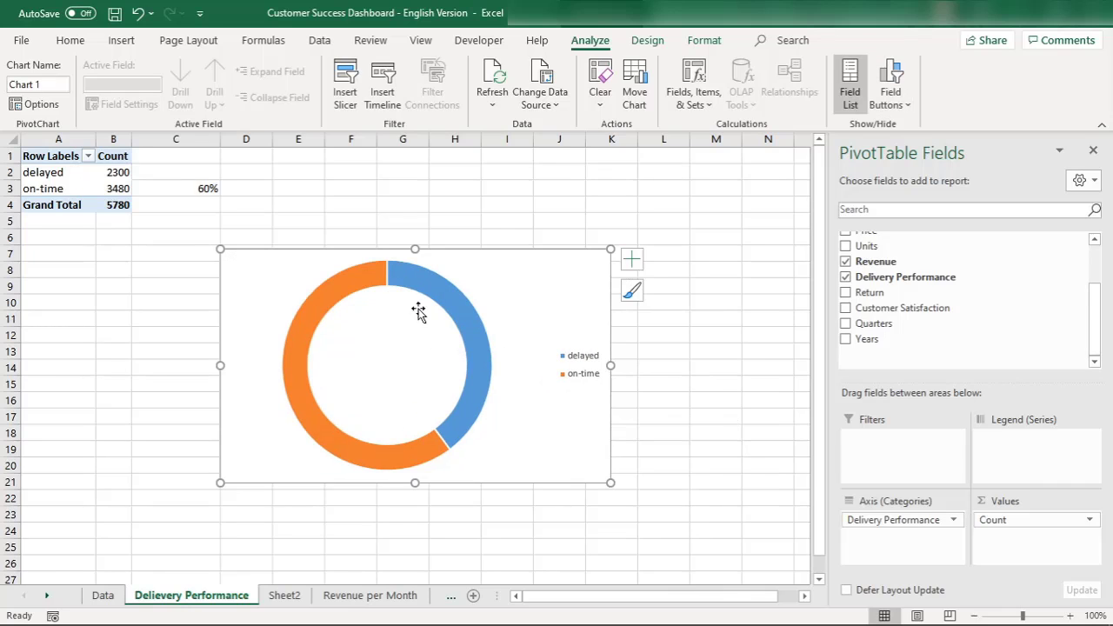
# - Sort the PivotTable's row labels from Z to A so that on-time comes before delayed
pyautogui.moveTo(396, 289)
pyautogui.moveTo(307, 419)
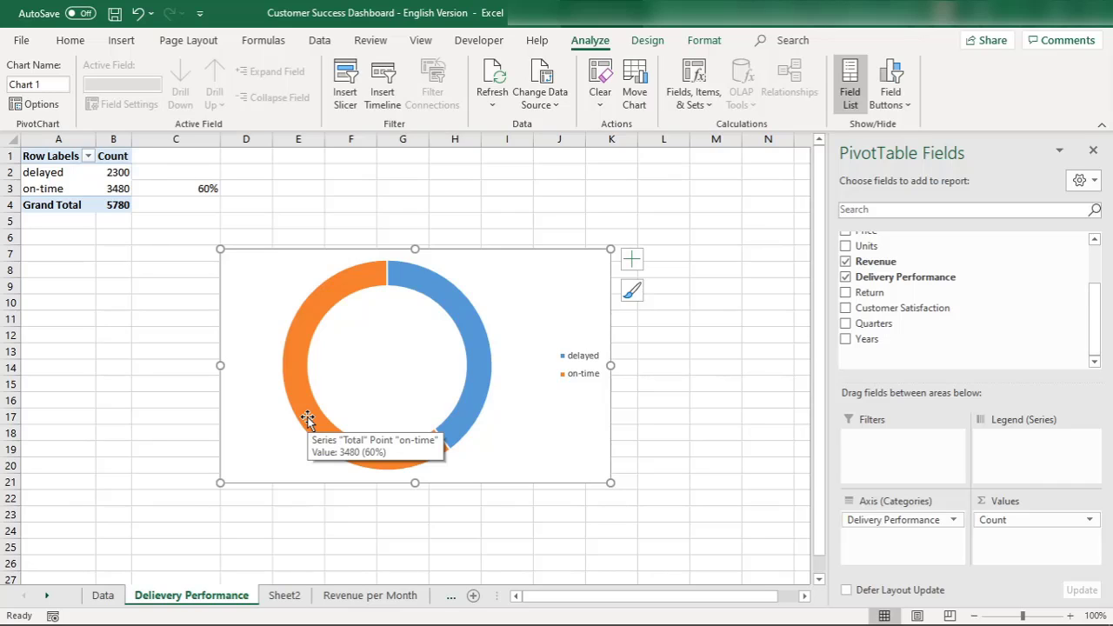
pyautogui.moveTo(458, 315)
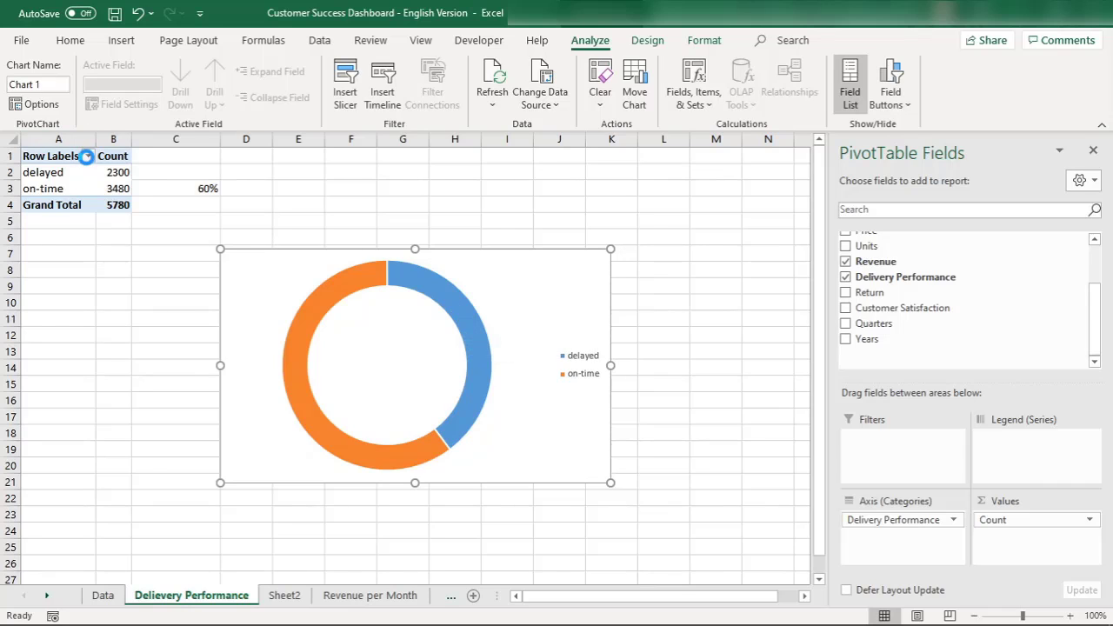
pyautogui.click(87, 157)
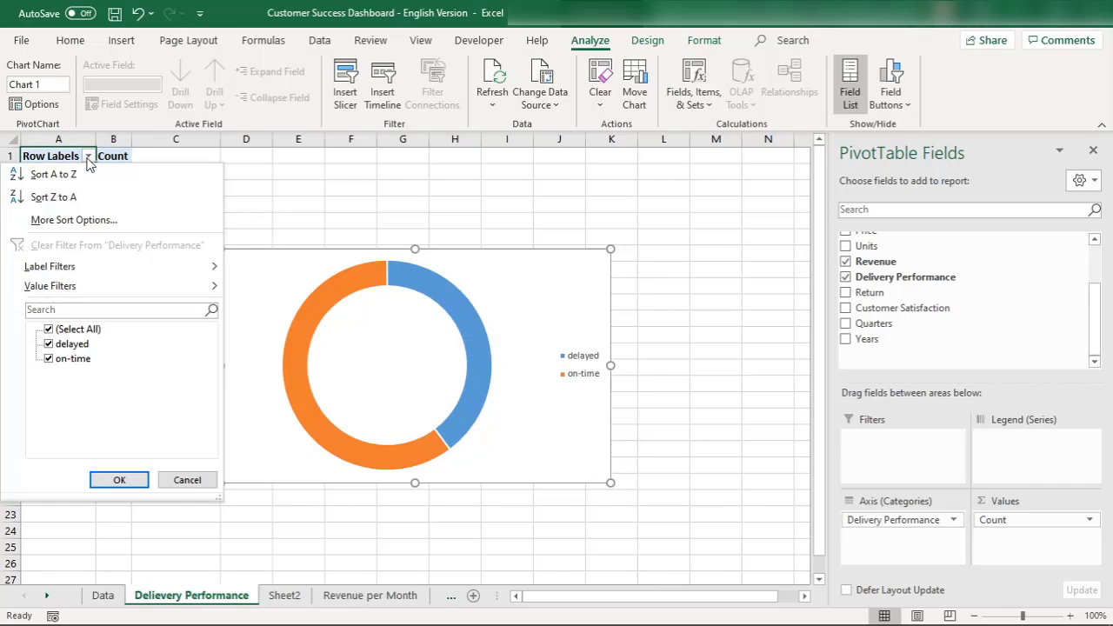
pyautogui.click(59, 198)
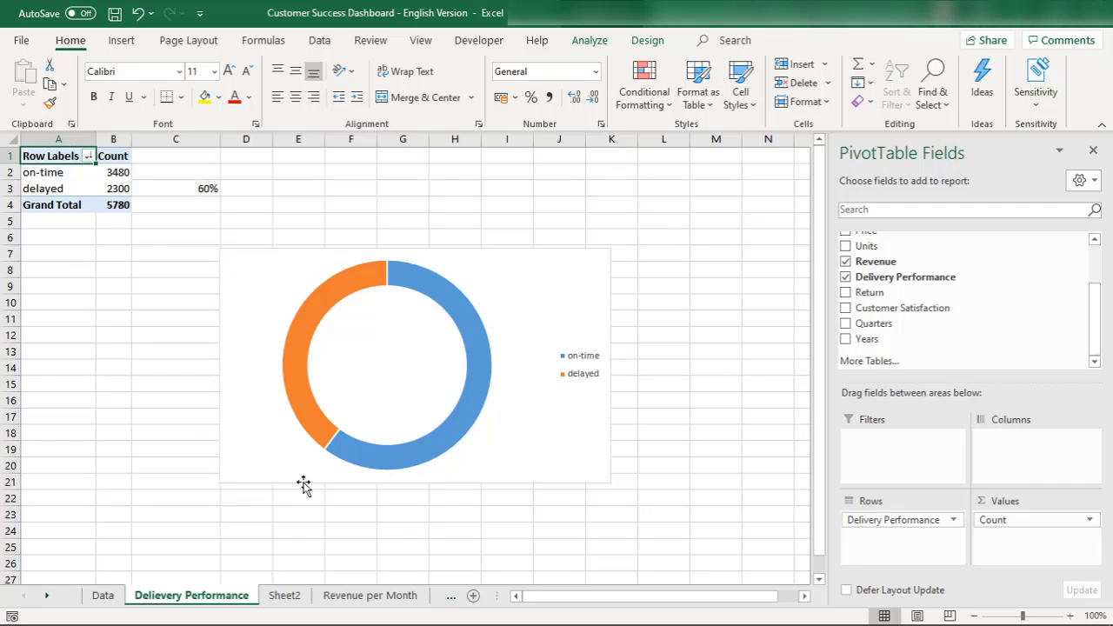
pyautogui.moveTo(661, 622)
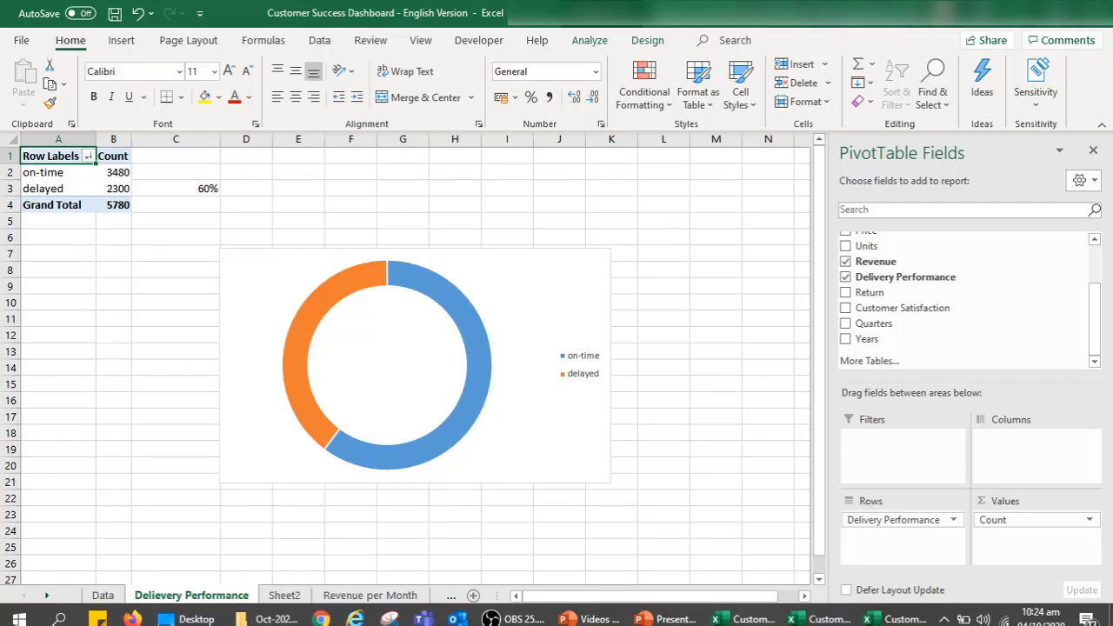
pyautogui.click(743, 615)
pyautogui.click(744, 615)
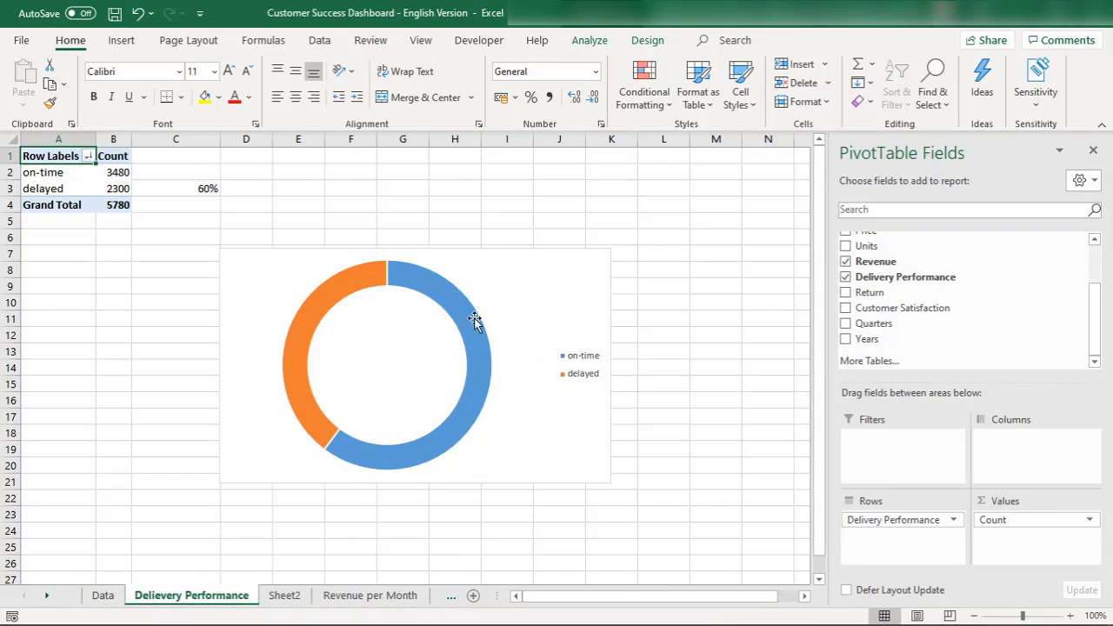
# - Draw an empty text box just below the doughnut chart, spanning about columns E to I and rows 22 to 25
pyautogui.moveTo(302, 399)
pyautogui.click(256, 301)
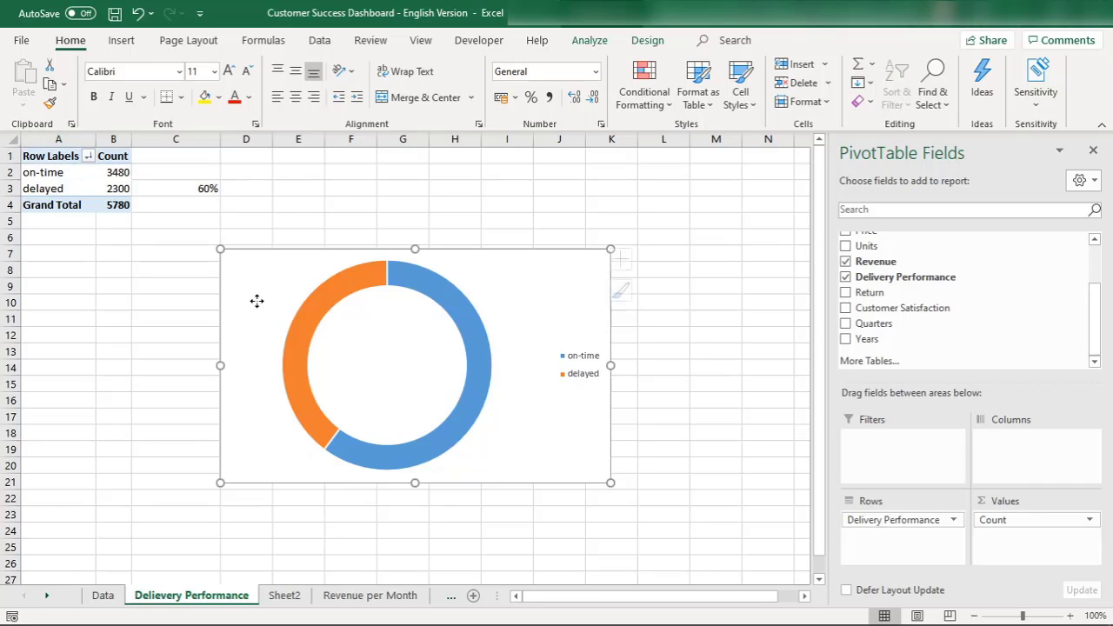
pyautogui.click(129, 41)
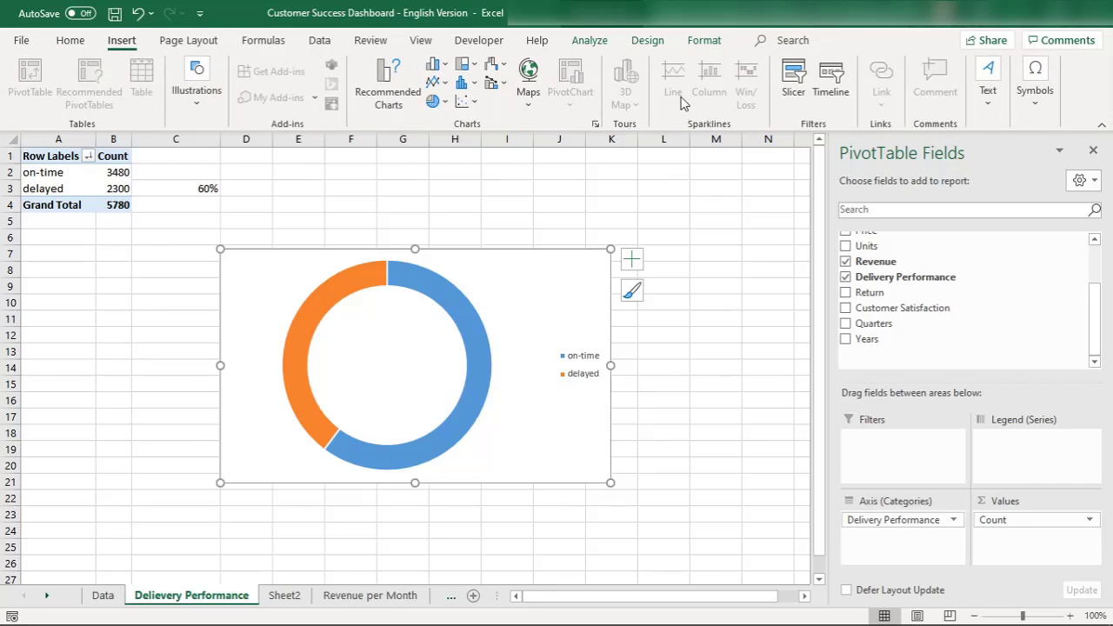
pyautogui.click(980, 77)
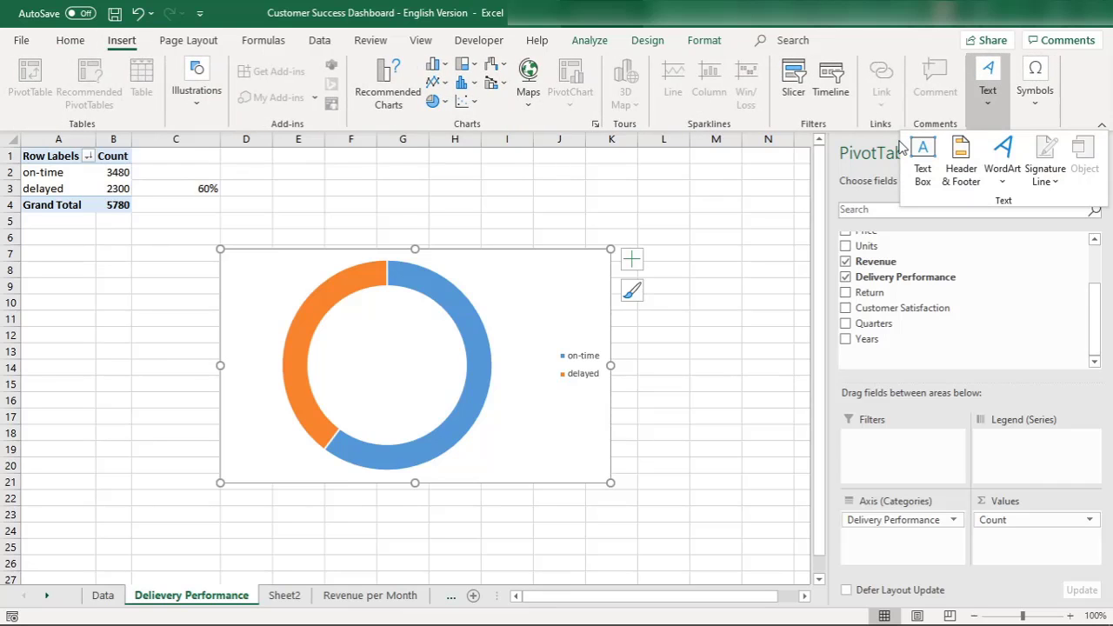
pyautogui.click(922, 163)
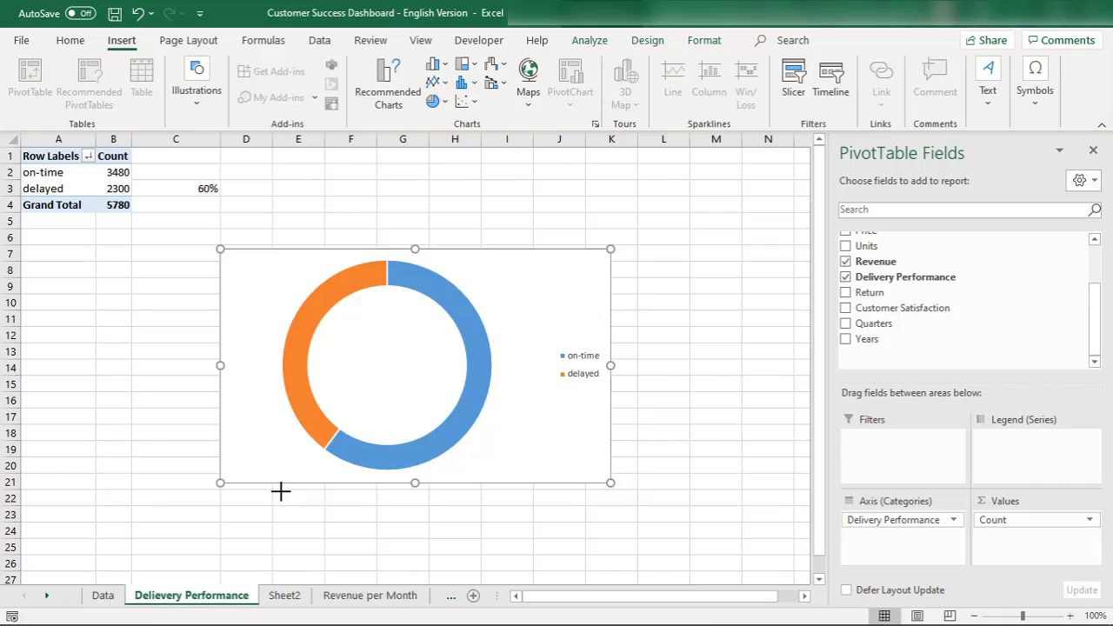
pyautogui.moveTo(281, 489); pyautogui.dragTo(529, 350)
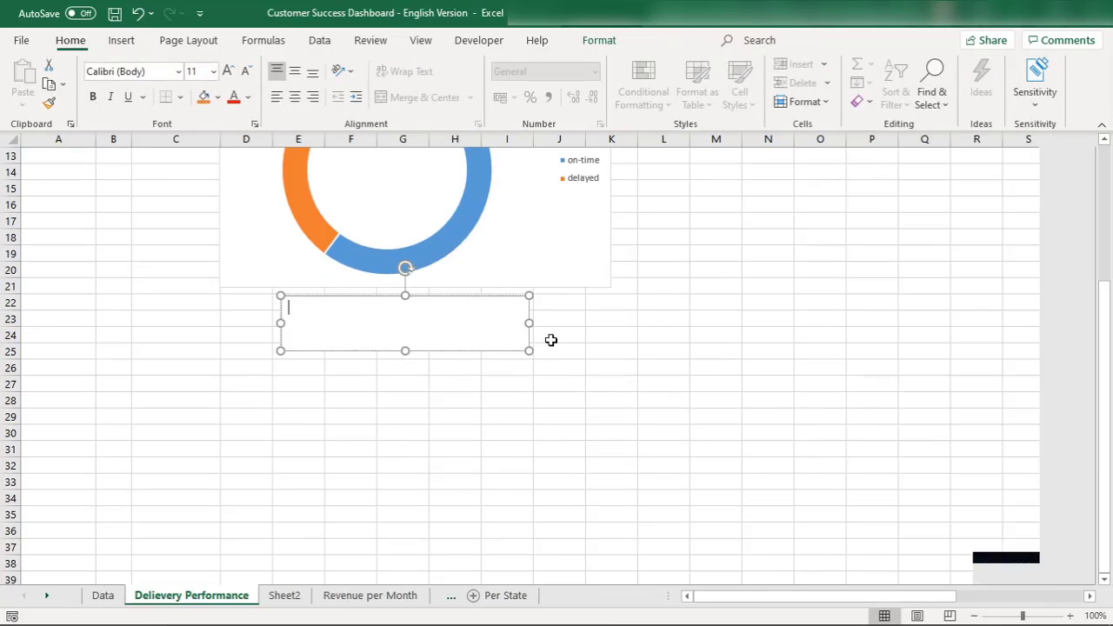
pyautogui.scroll(4, 1102, 159)
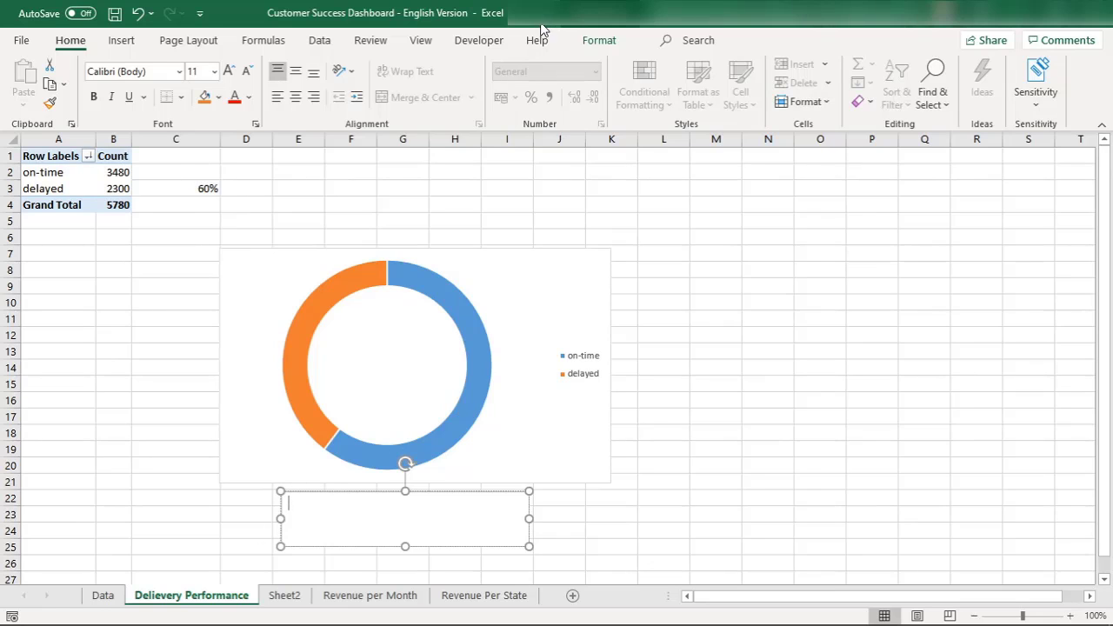
# - Show the formula bar and link the text box to the on-time percentage with the formula =$C$3
pyautogui.click(418, 40)
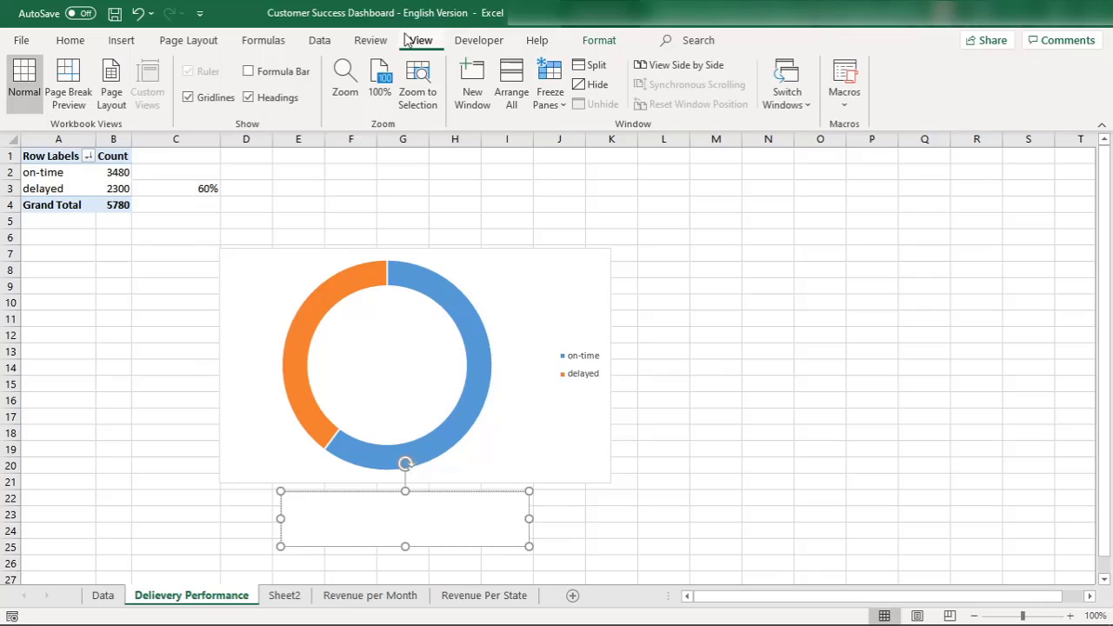
pyautogui.click(249, 71)
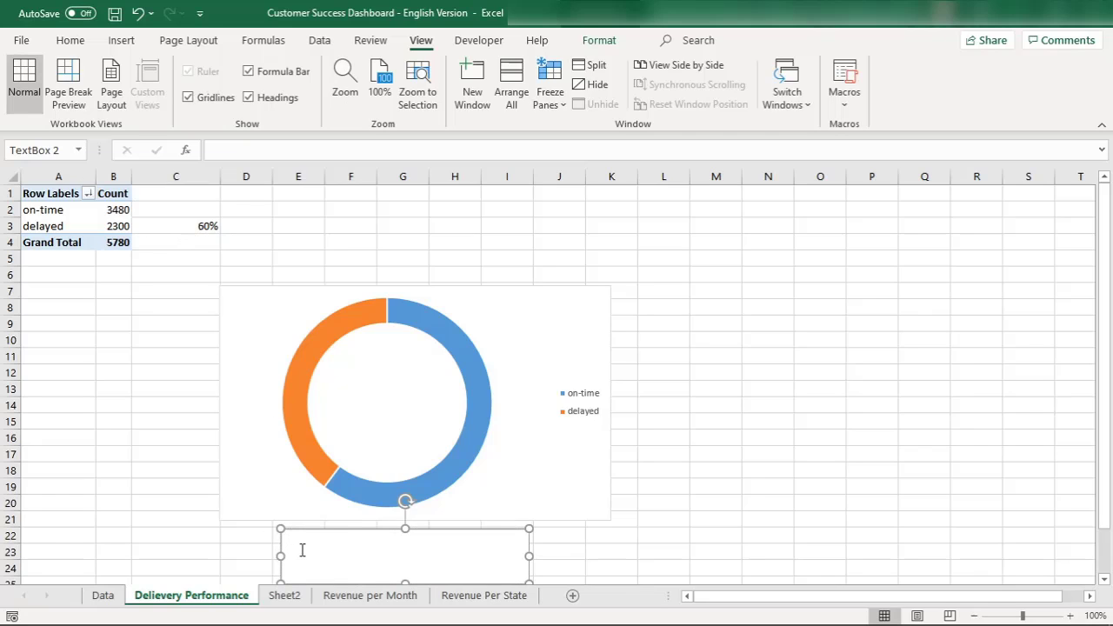
pyautogui.click(261, 150)
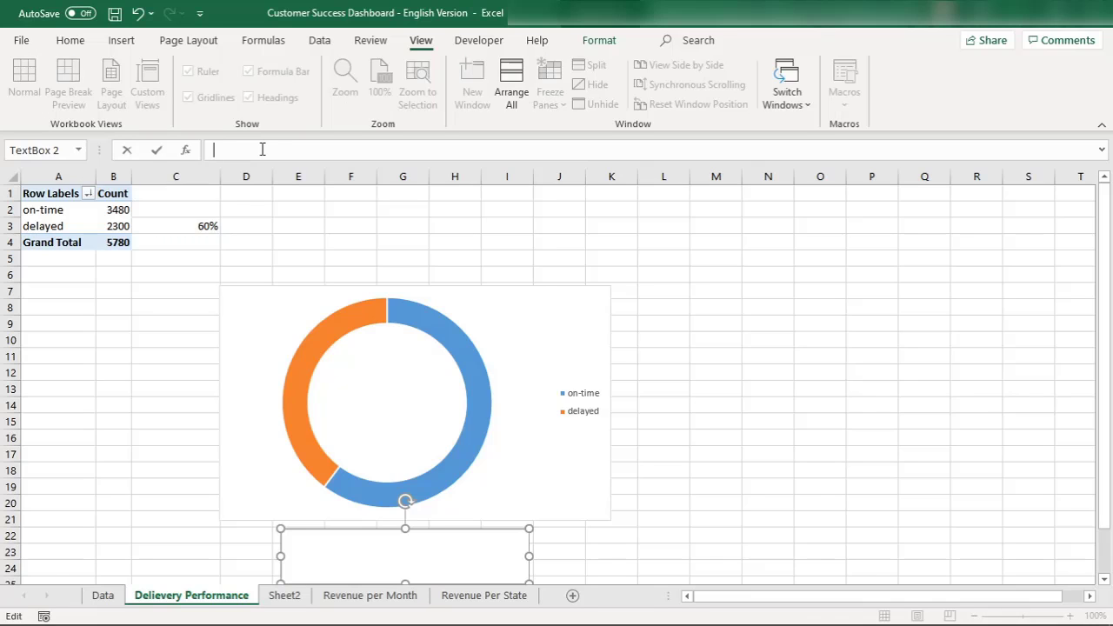
pyautogui.click(196, 222)
pyautogui.press('Return')
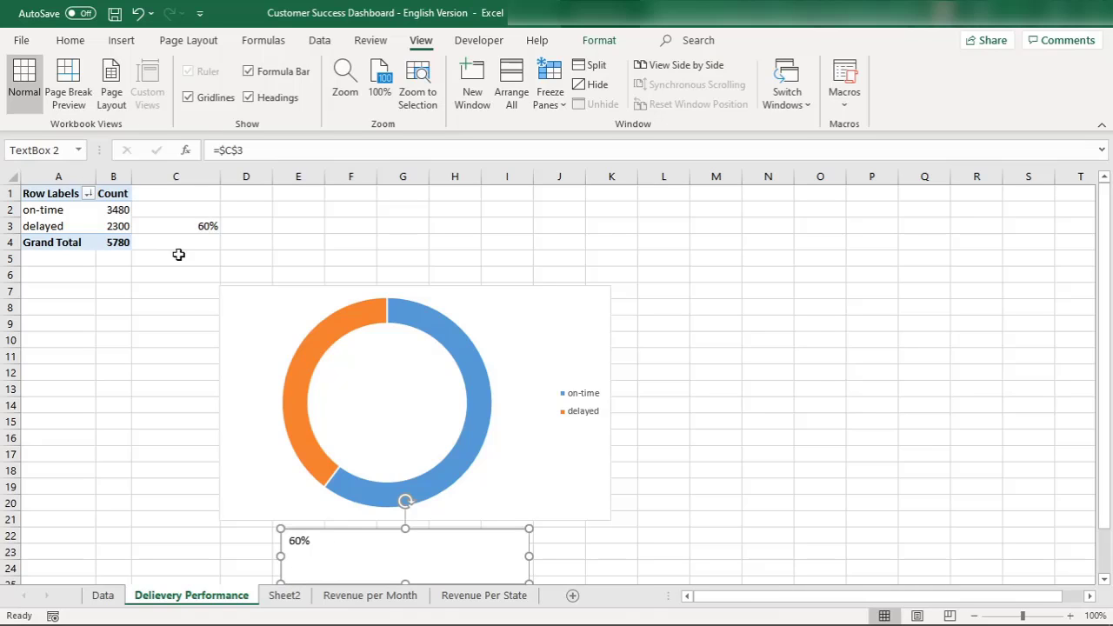
# - Make the linked percentage text box bold and enlarge its font size to 32
pyautogui.click(71, 44)
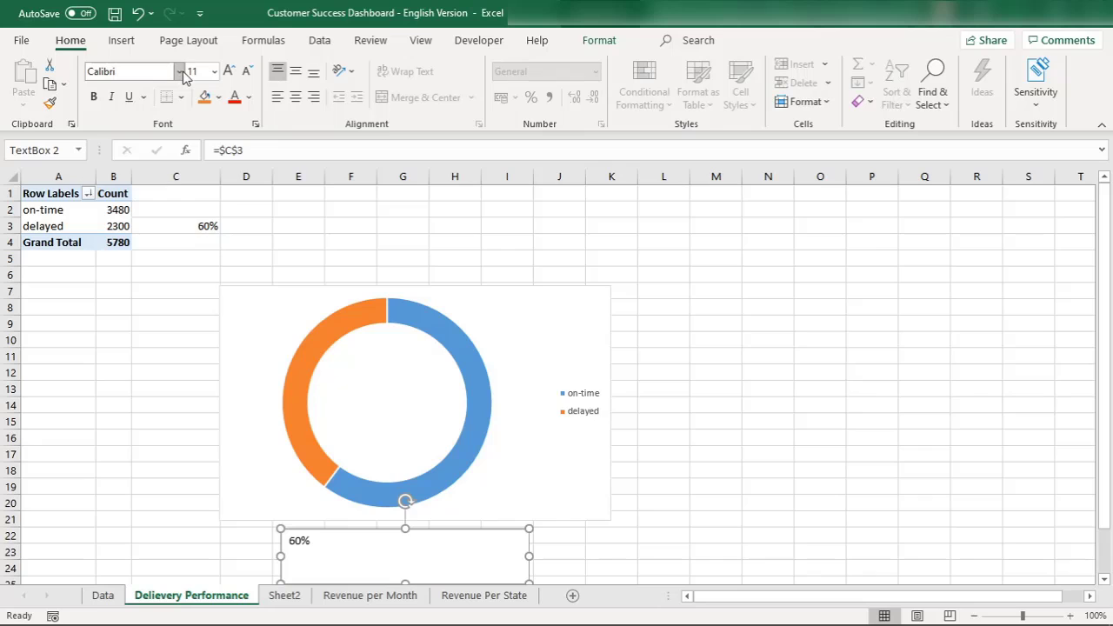
pyautogui.click(93, 97)
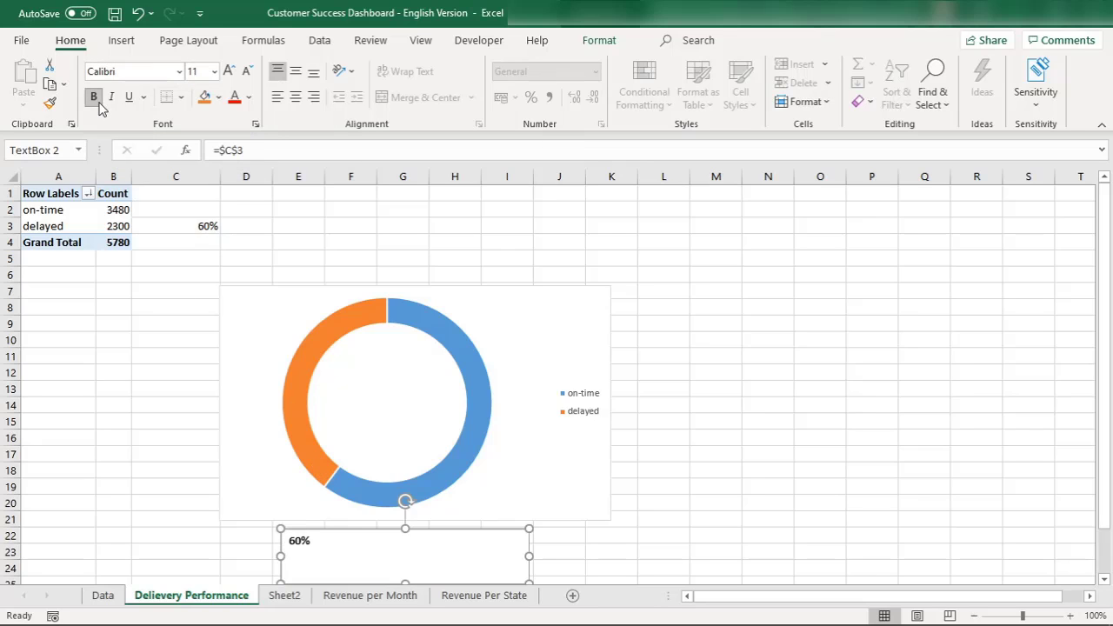
pyautogui.click(228, 71)
pyautogui.click(229, 71)
pyautogui.click(228, 72)
pyautogui.click(229, 71)
pyautogui.click(229, 71)
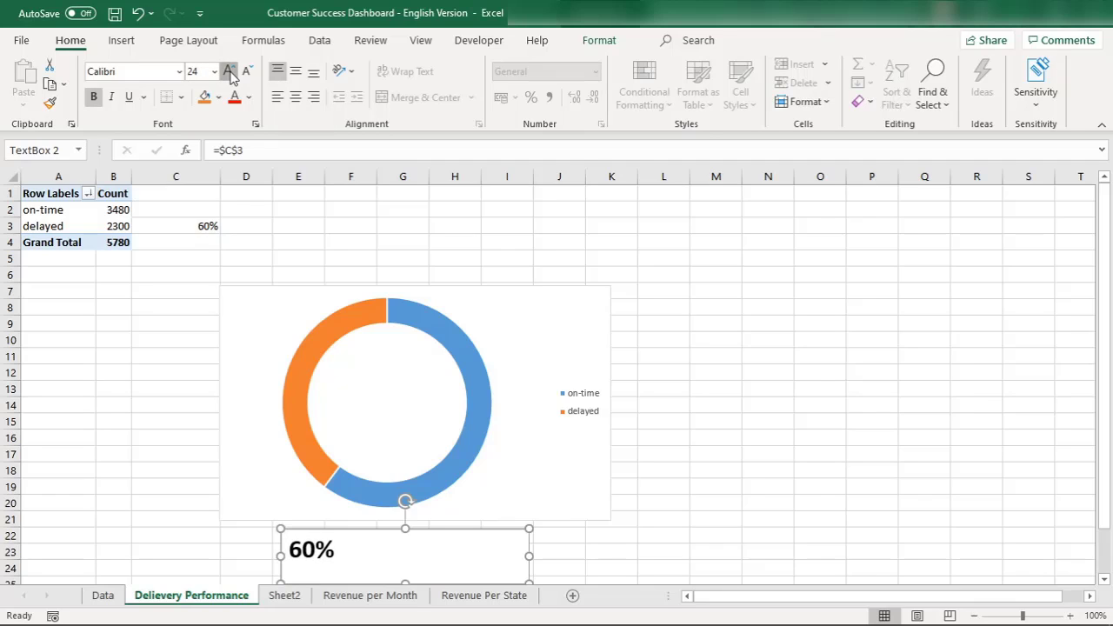
pyautogui.click(229, 71)
pyautogui.click(228, 72)
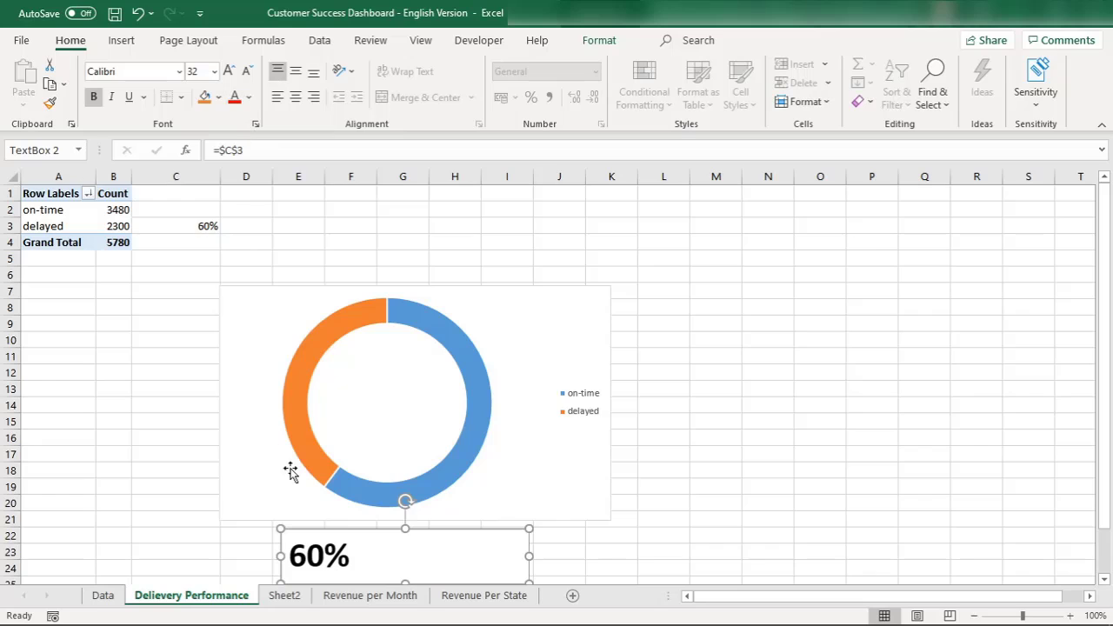
# - Center the percentage vertically and horizontally in its text box and shift the box slightly up and left beneath the doughnut chart
pyautogui.click(295, 75)
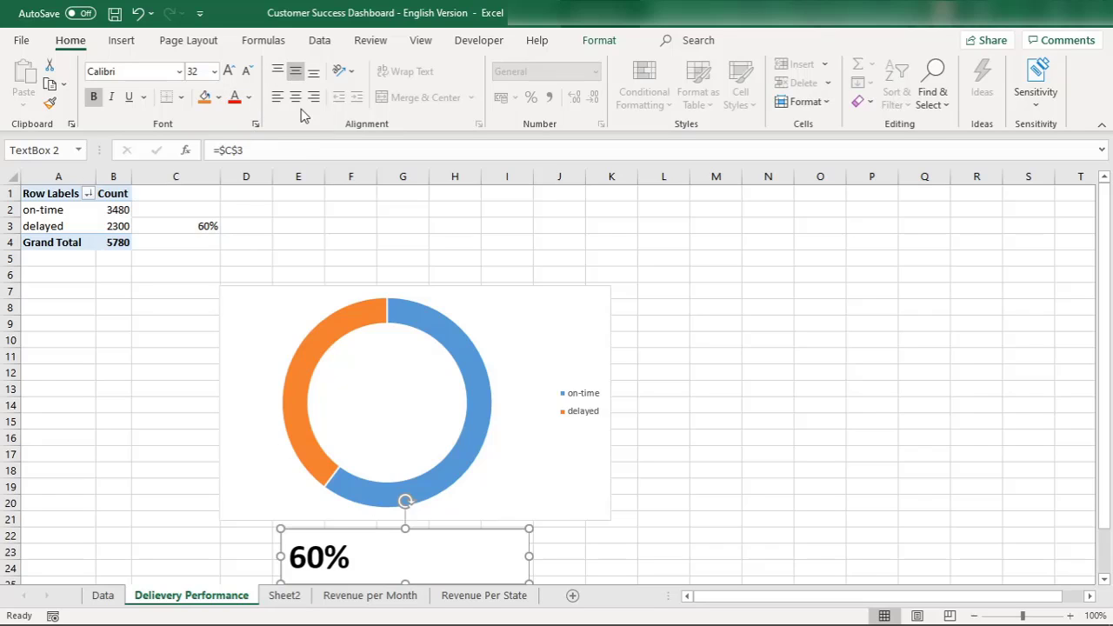
pyautogui.click(295, 96)
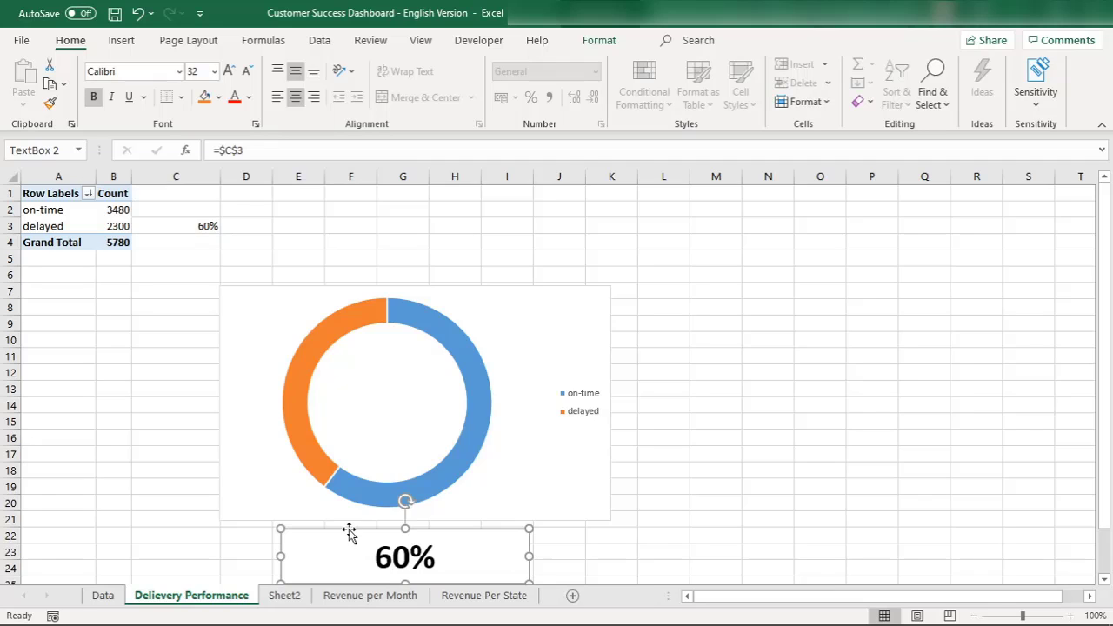
pyautogui.moveTo(349, 532); pyautogui.dragTo(324, 527)
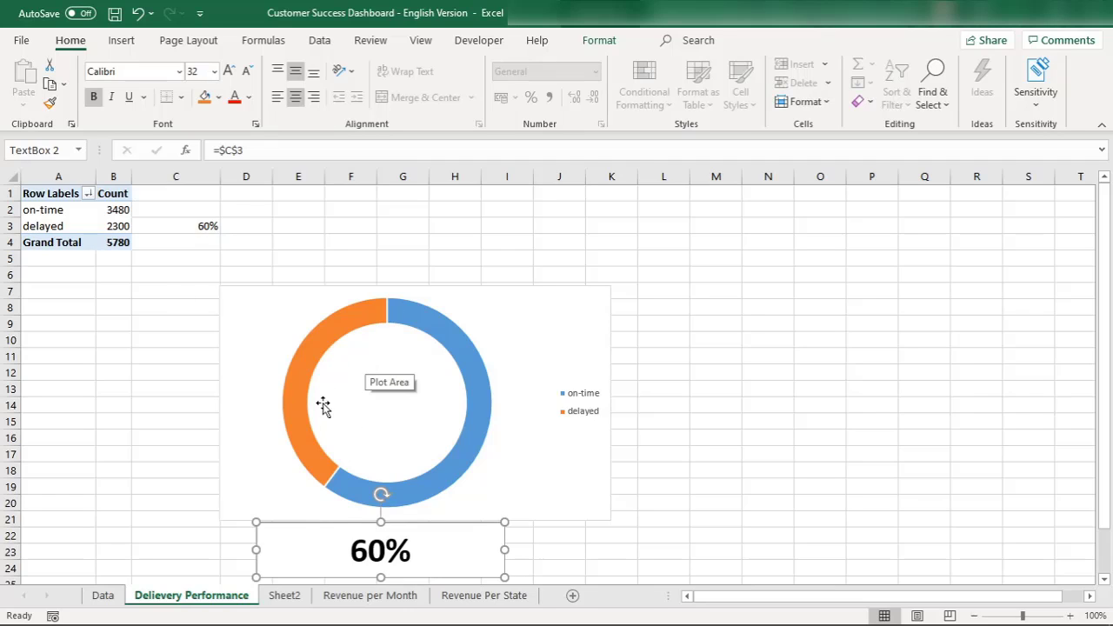
# - Switch to the finished Customer Success Dashboard workbook and test the Years slicer with 2015 and 2016, clearing the filter at the end
pyautogui.moveTo(740, 582)
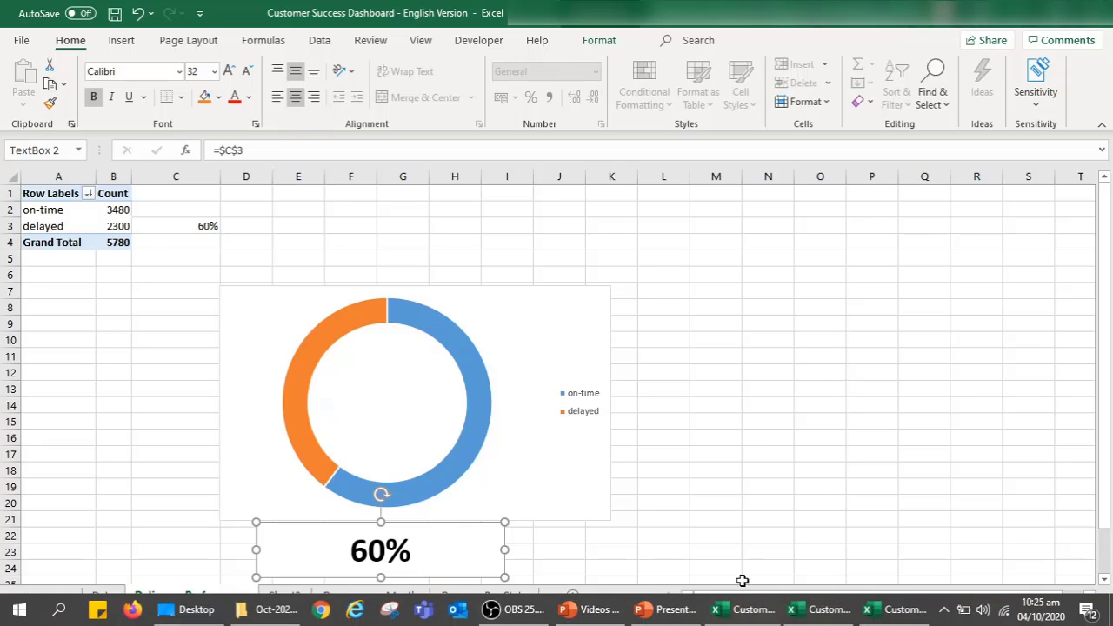
pyautogui.moveTo(755, 612)
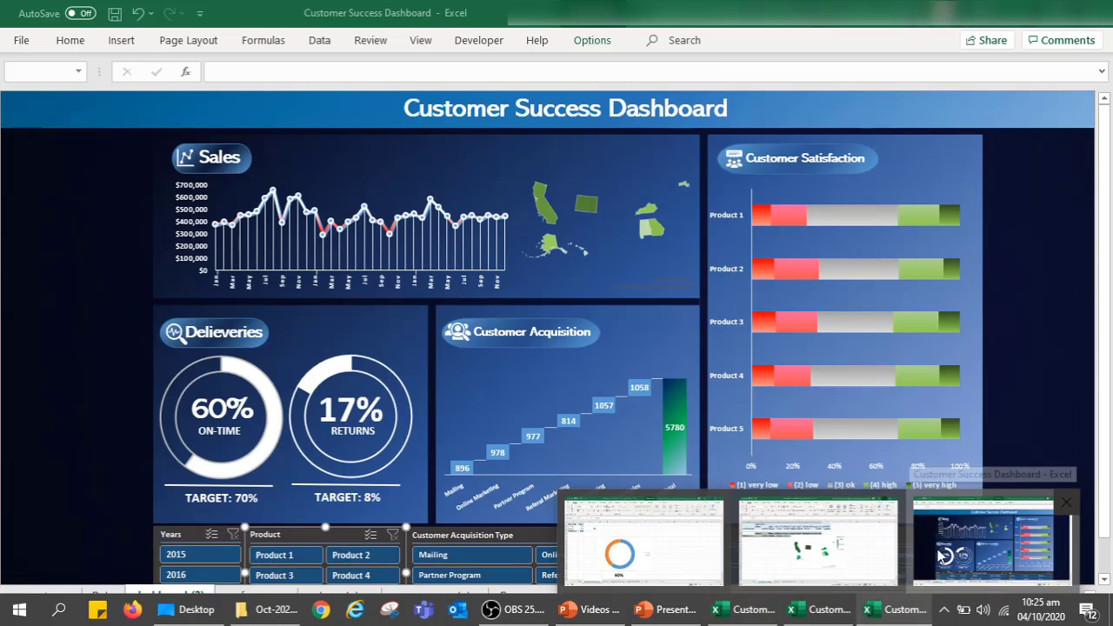
pyautogui.click(943, 557)
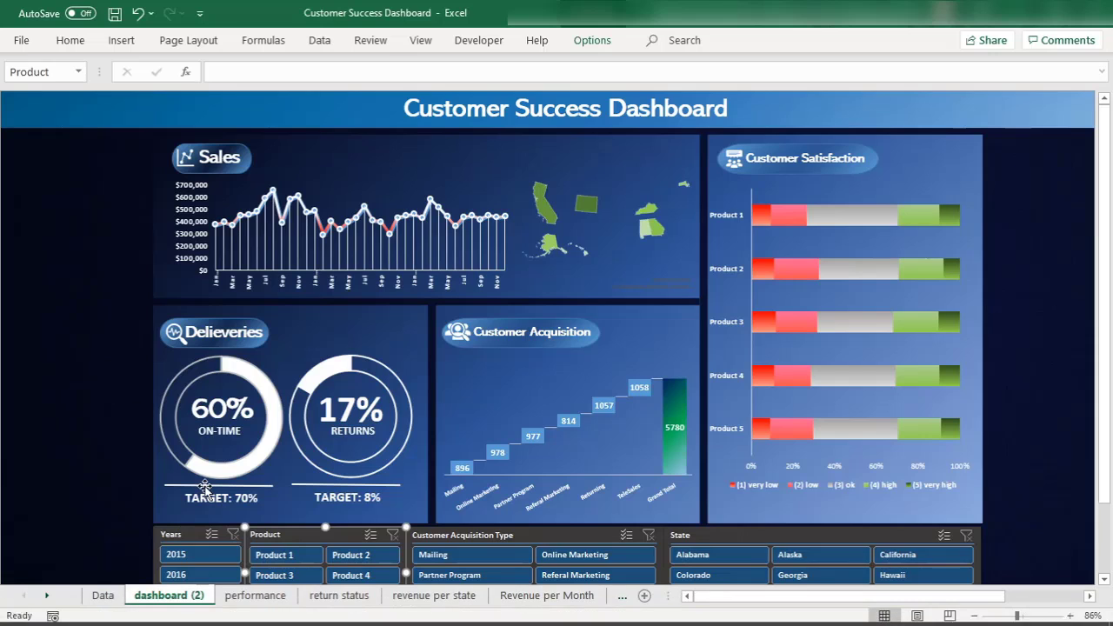
pyautogui.moveTo(185, 453)
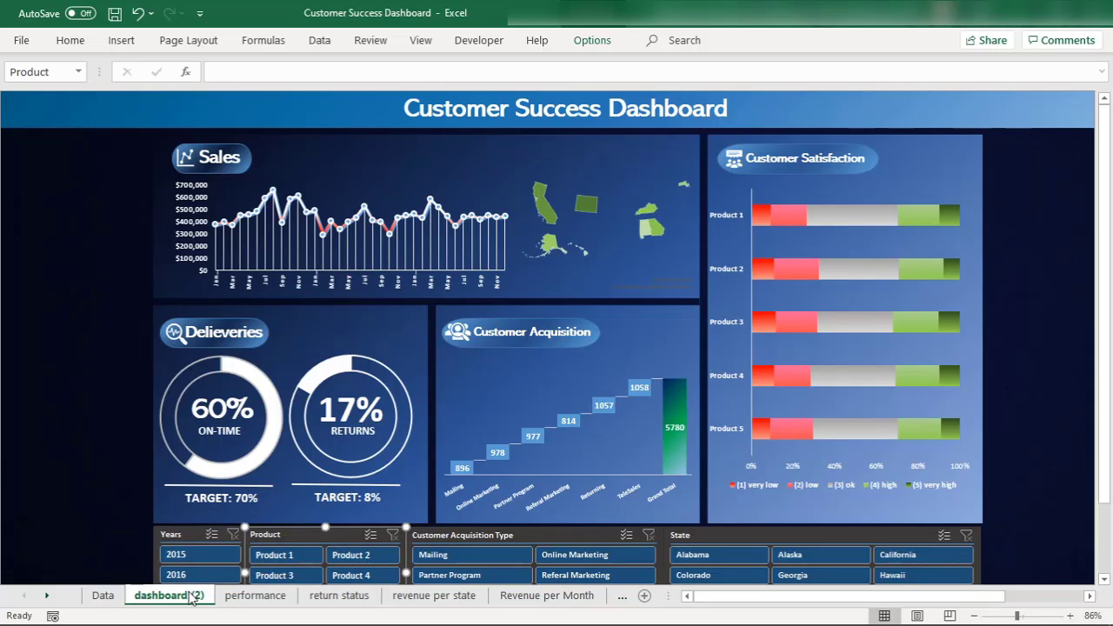
pyautogui.click(207, 553)
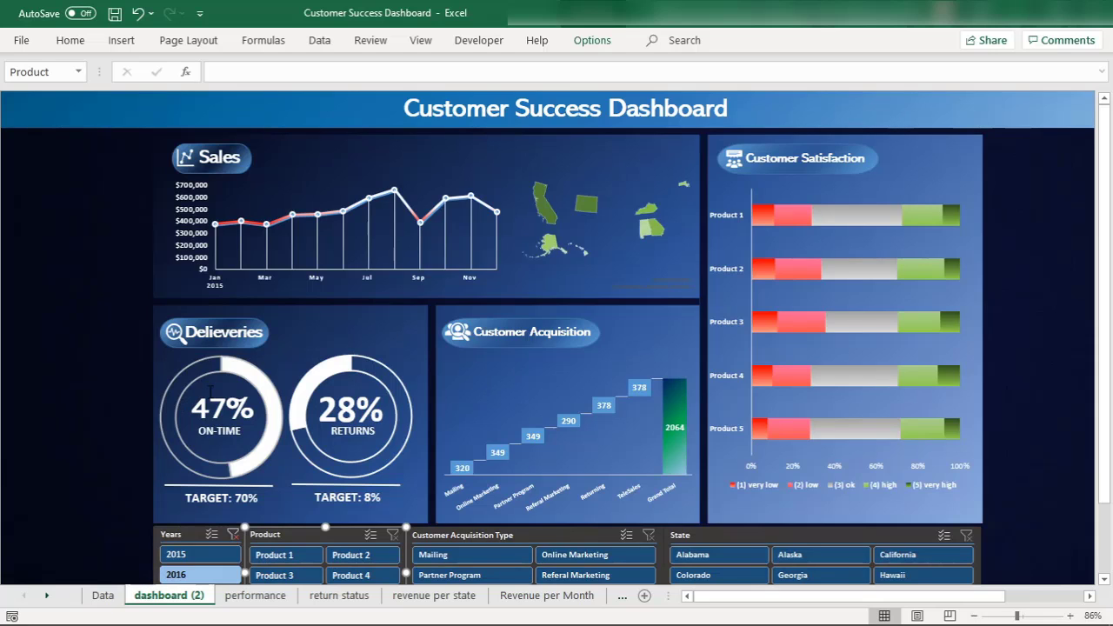
pyautogui.click(170, 572)
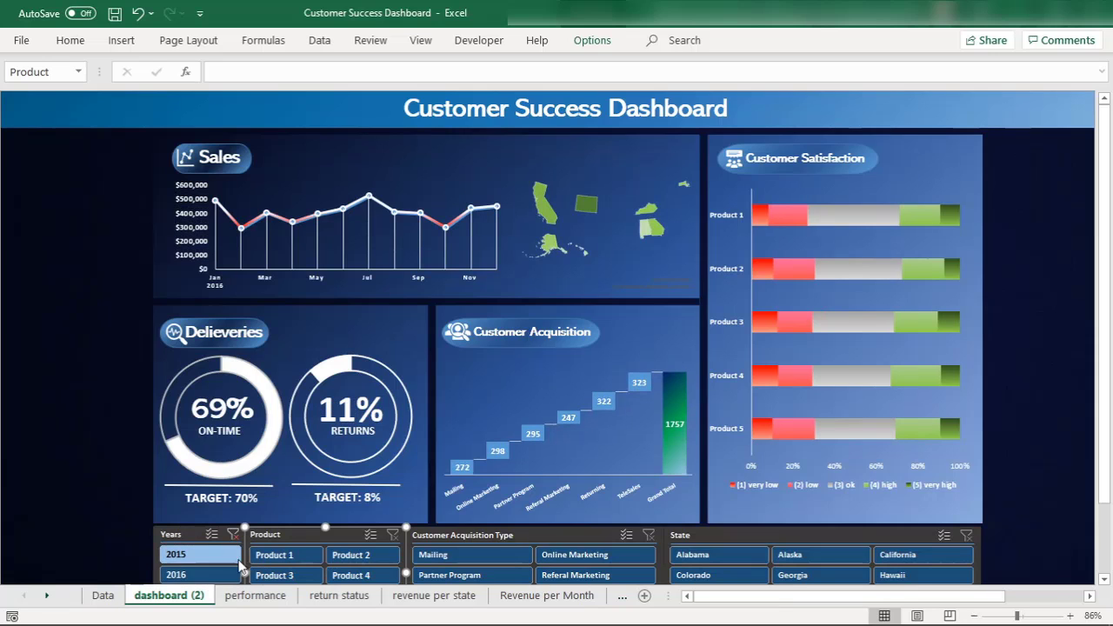
pyautogui.click(232, 535)
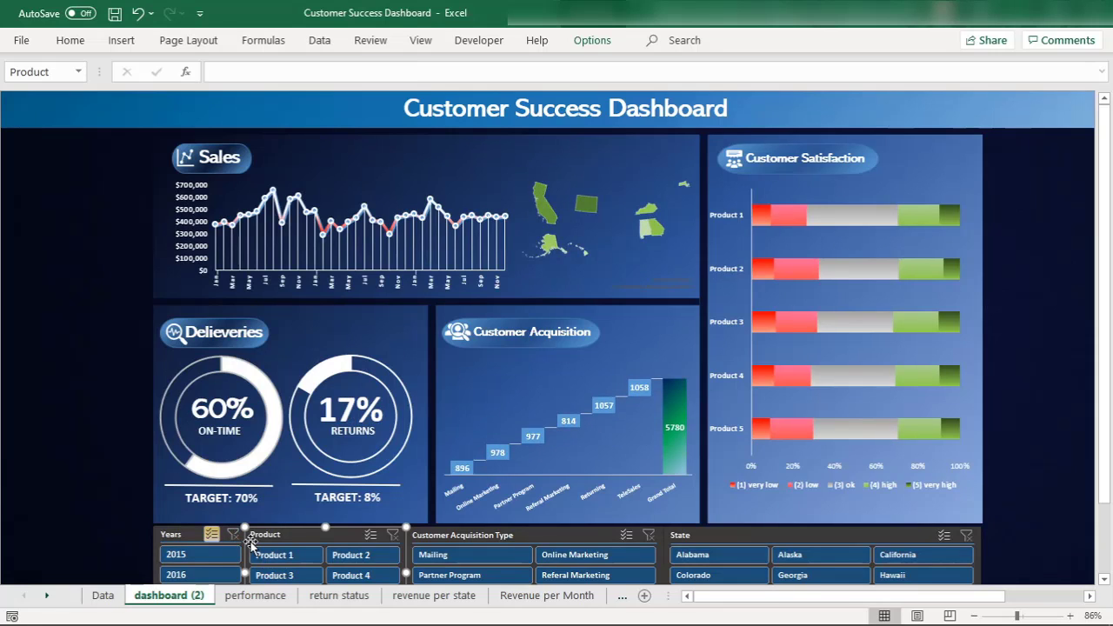
# - Filter the finished dashboard by Product 1 through Product 5 one after another, and clear the Product slicer
pyautogui.click(292, 561)
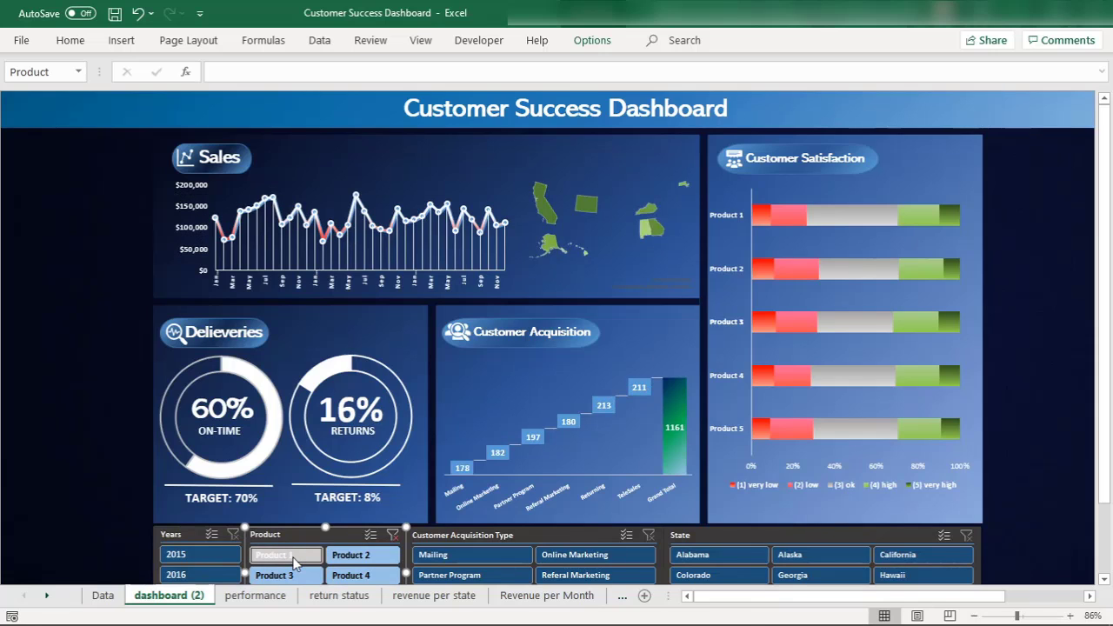
pyautogui.click(344, 557)
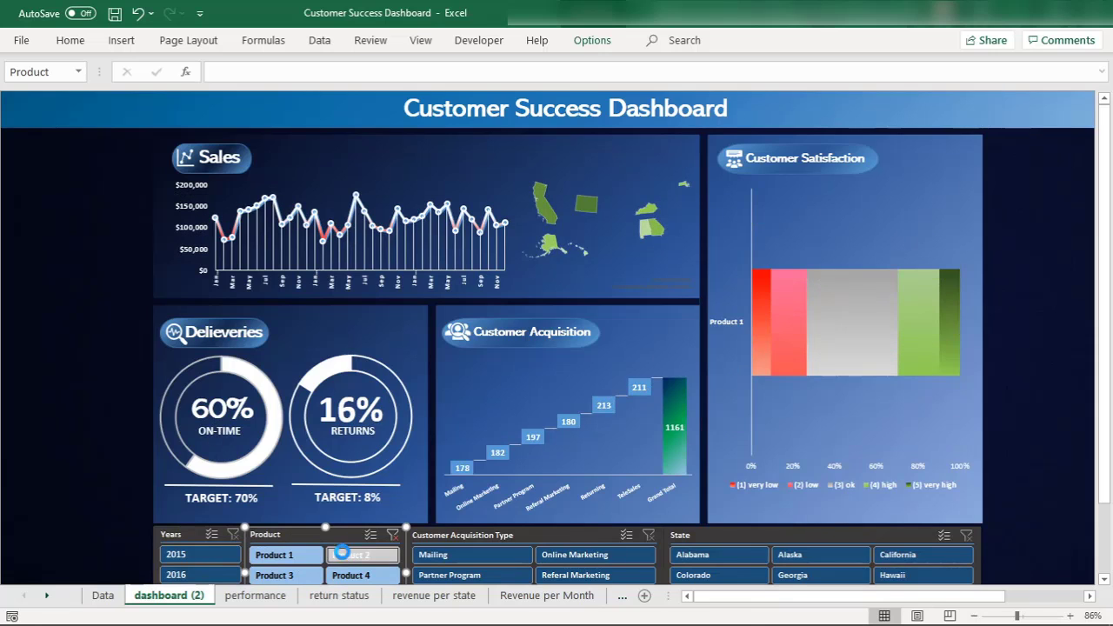
pyautogui.click(283, 577)
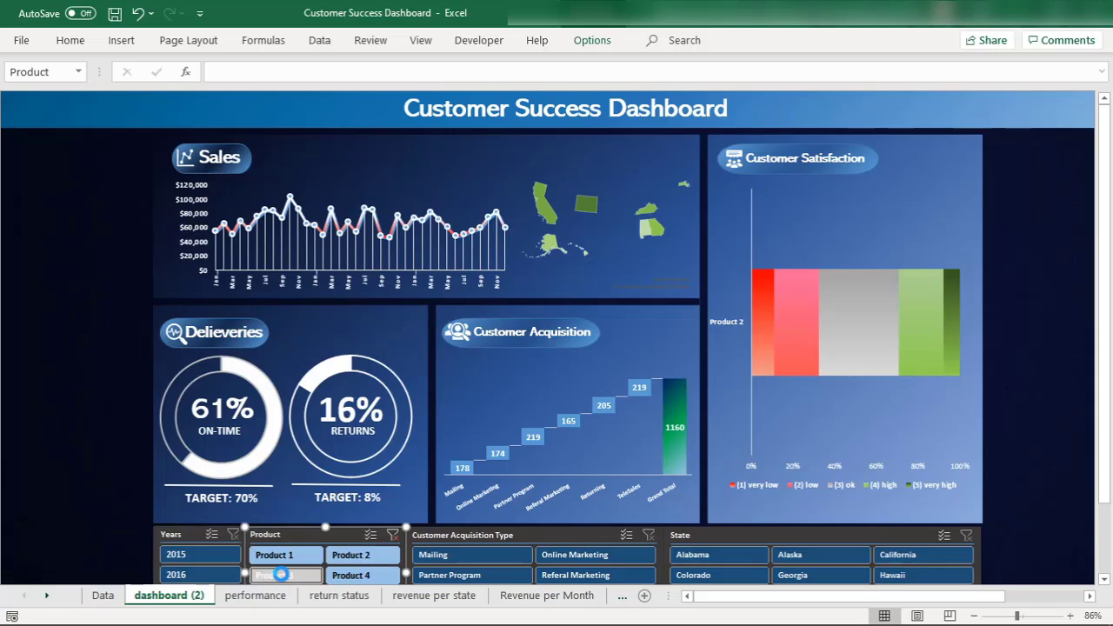
pyautogui.click(353, 577)
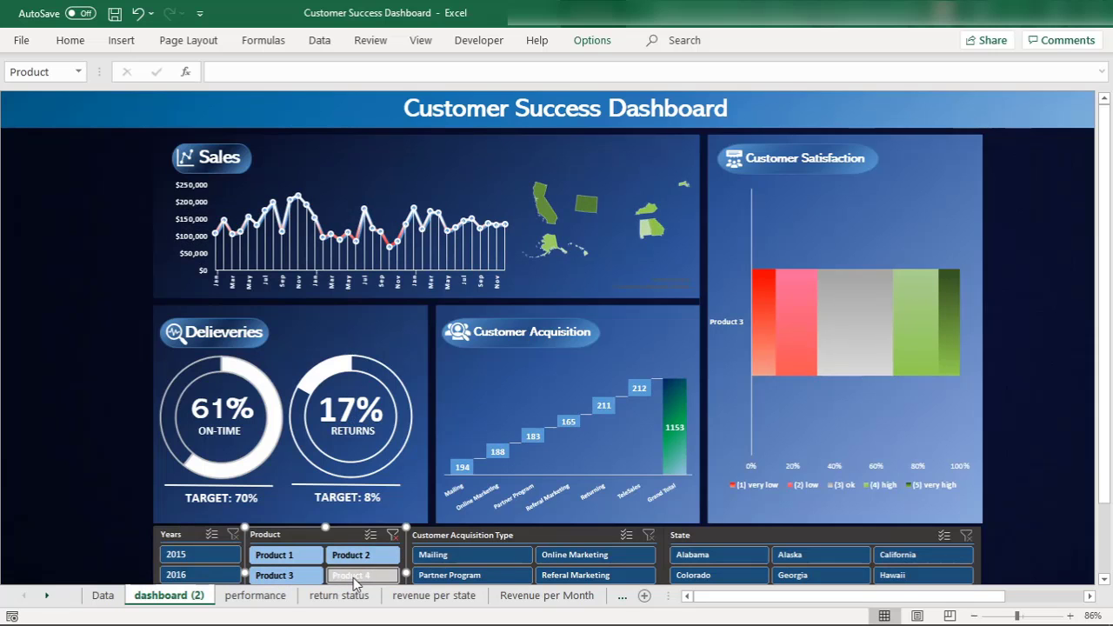
pyautogui.click(112, 449)
pyautogui.press('Down')
pyautogui.press('Down')
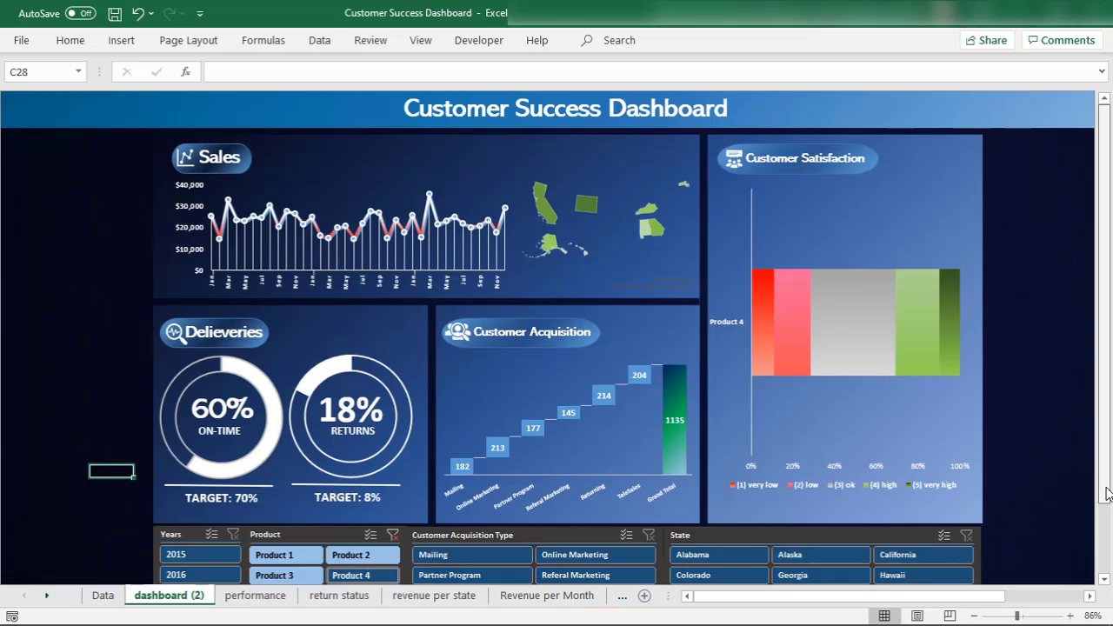
pyautogui.moveTo(1110, 474); pyautogui.dragTo(1107, 524)
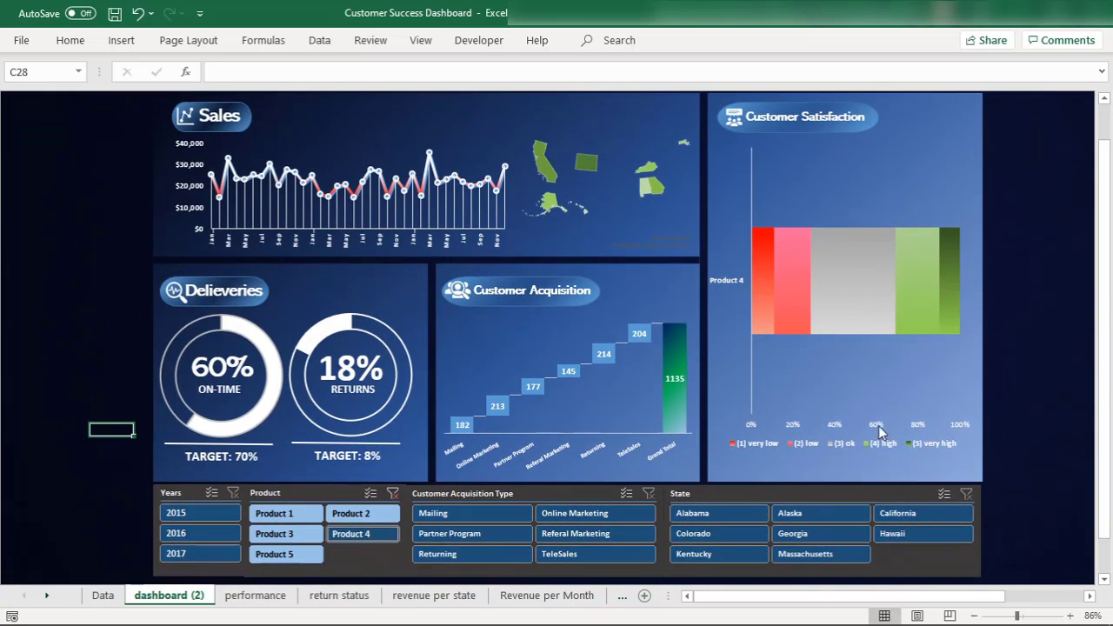
pyautogui.click(284, 555)
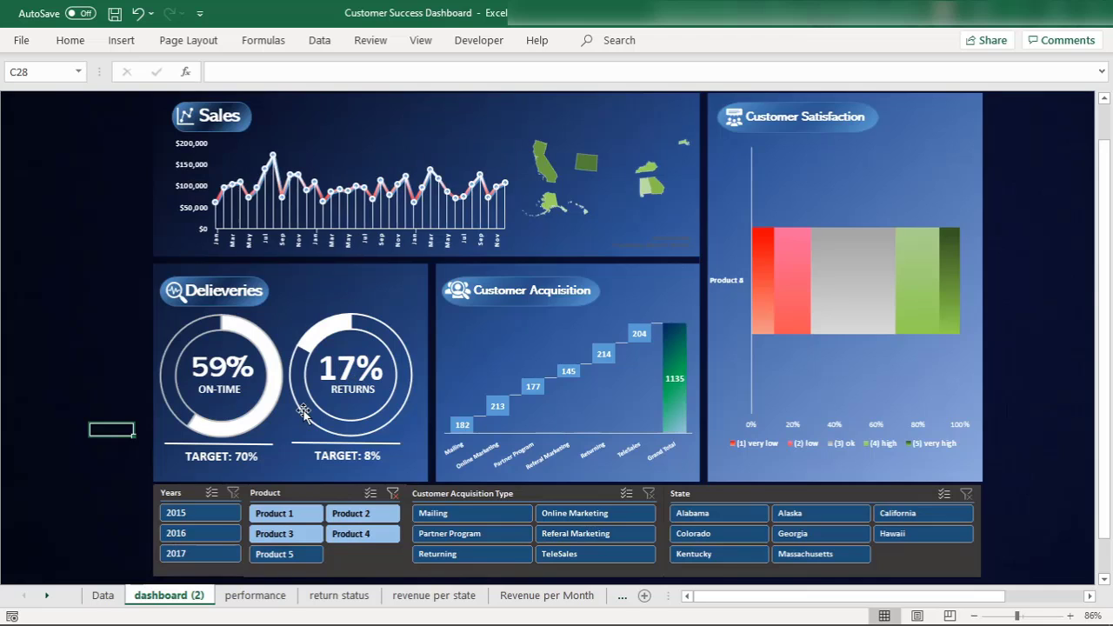
pyautogui.click(392, 493)
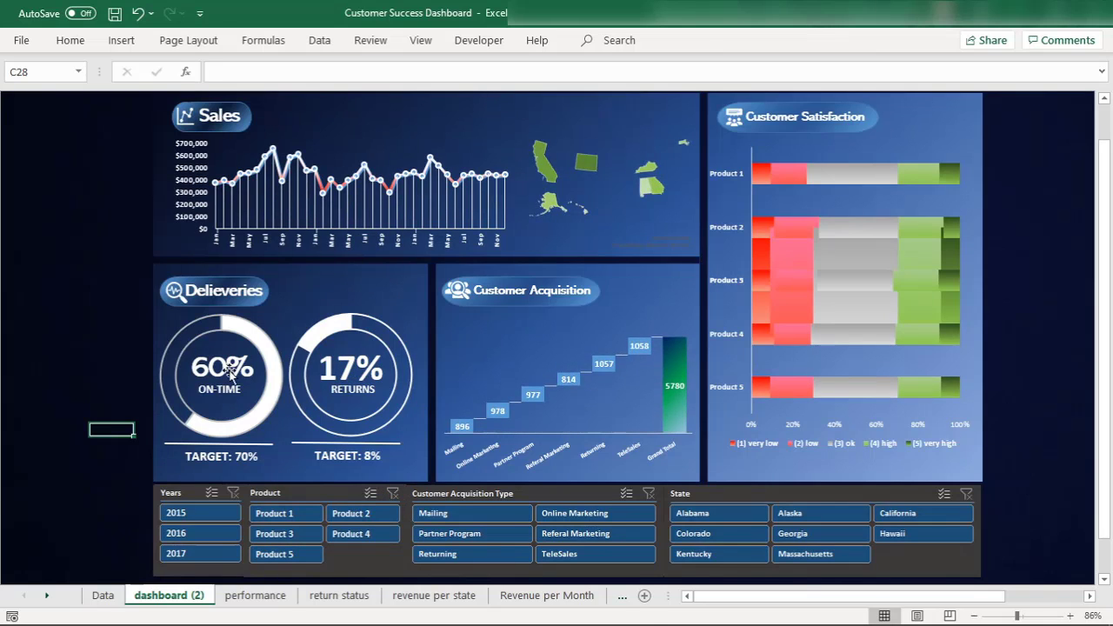
# - Return to the English Version workbook and delete the doughnut chart's legend
pyautogui.moveTo(733, 616)
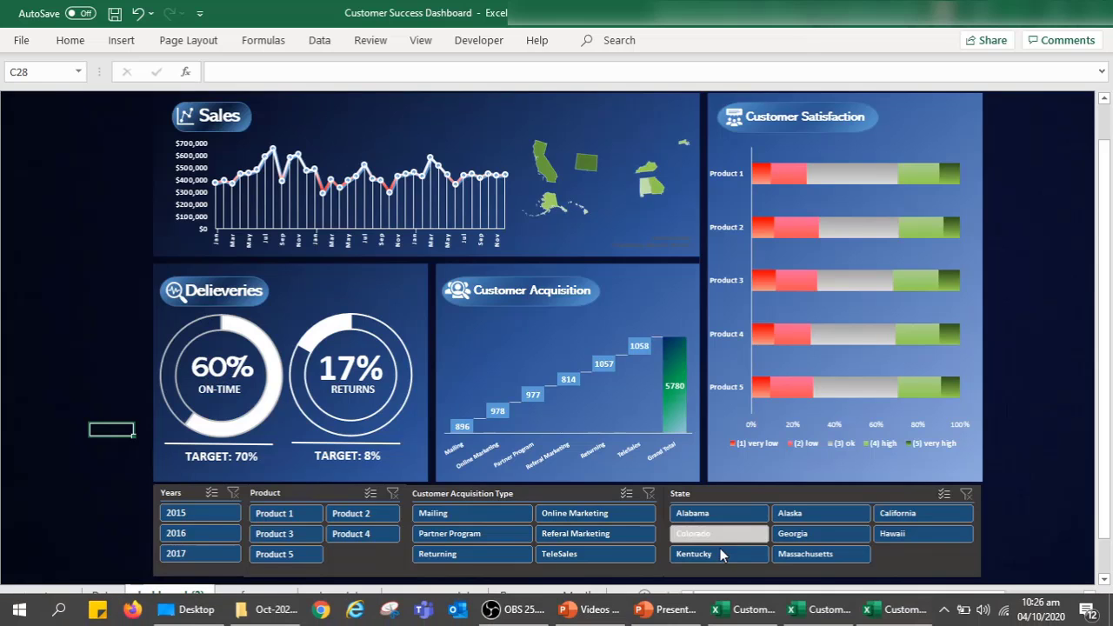
pyautogui.click(744, 611)
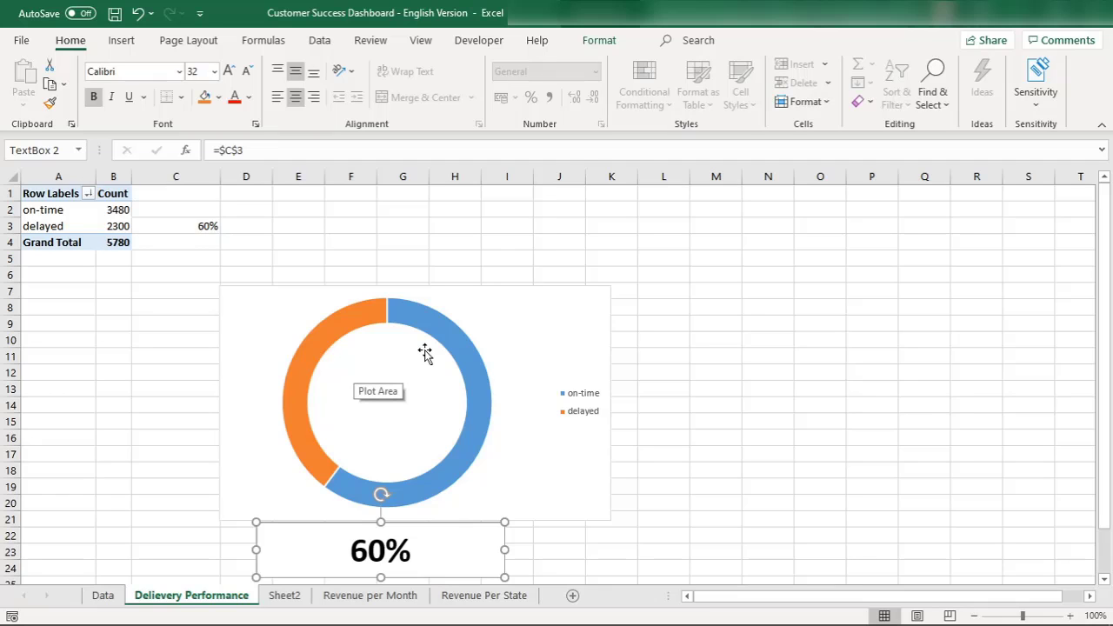
pyautogui.click(438, 324)
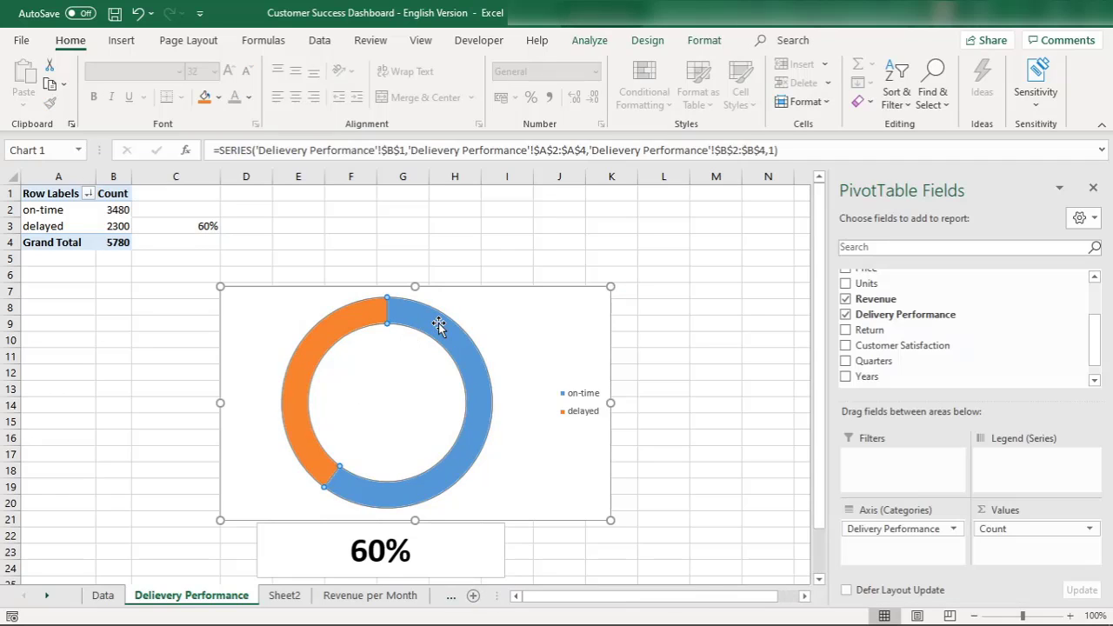
pyautogui.rightClick(490, 321)
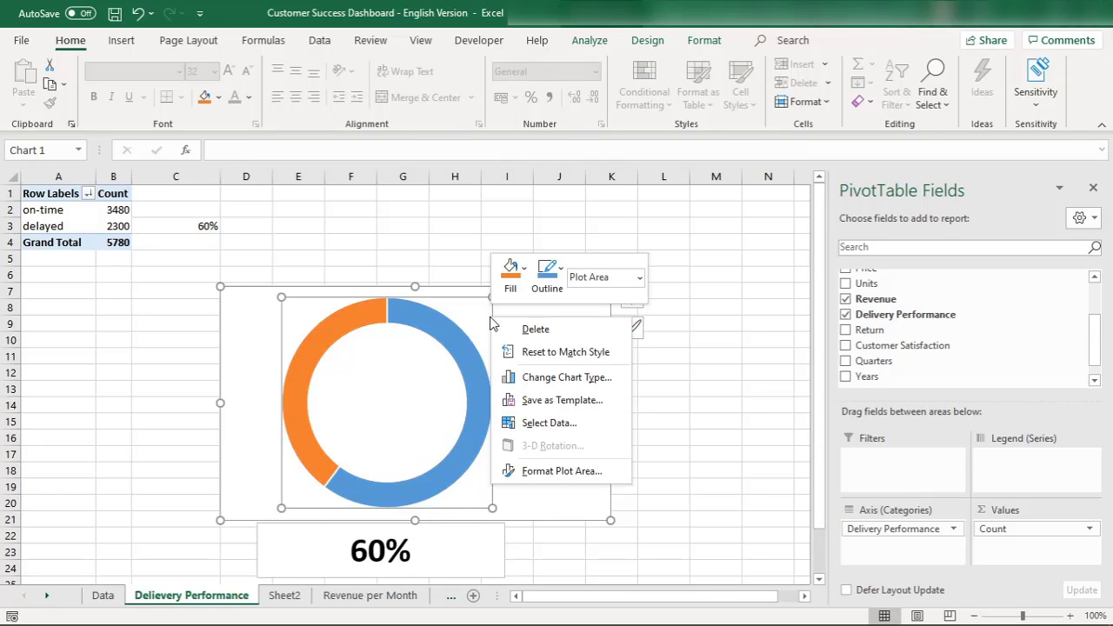
pyautogui.press('Escape')
pyautogui.click(578, 404)
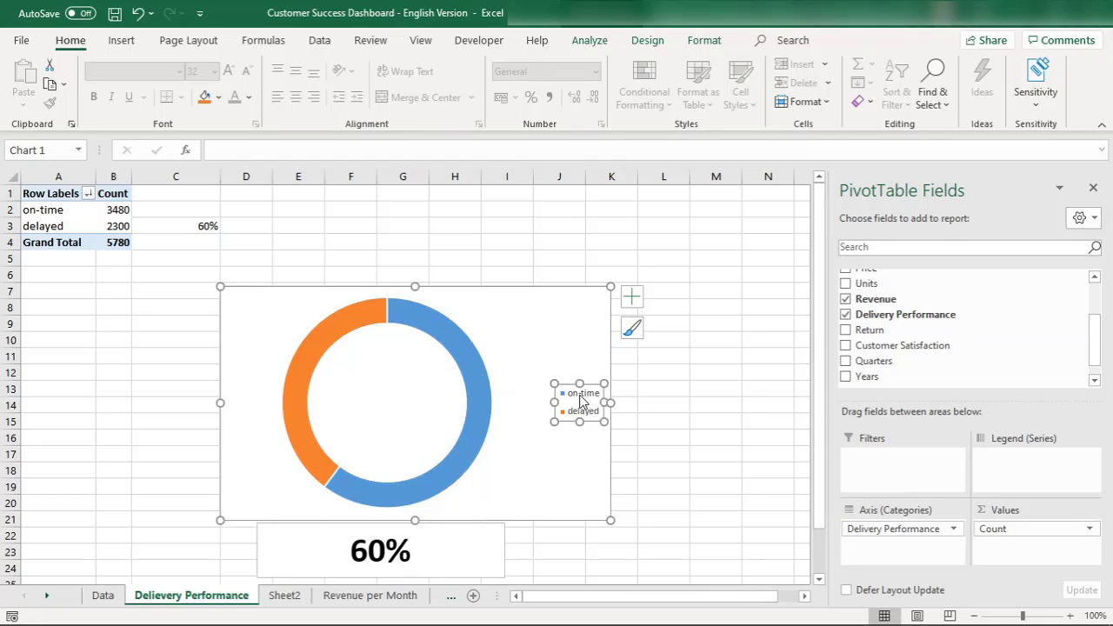
pyautogui.press('Delete')
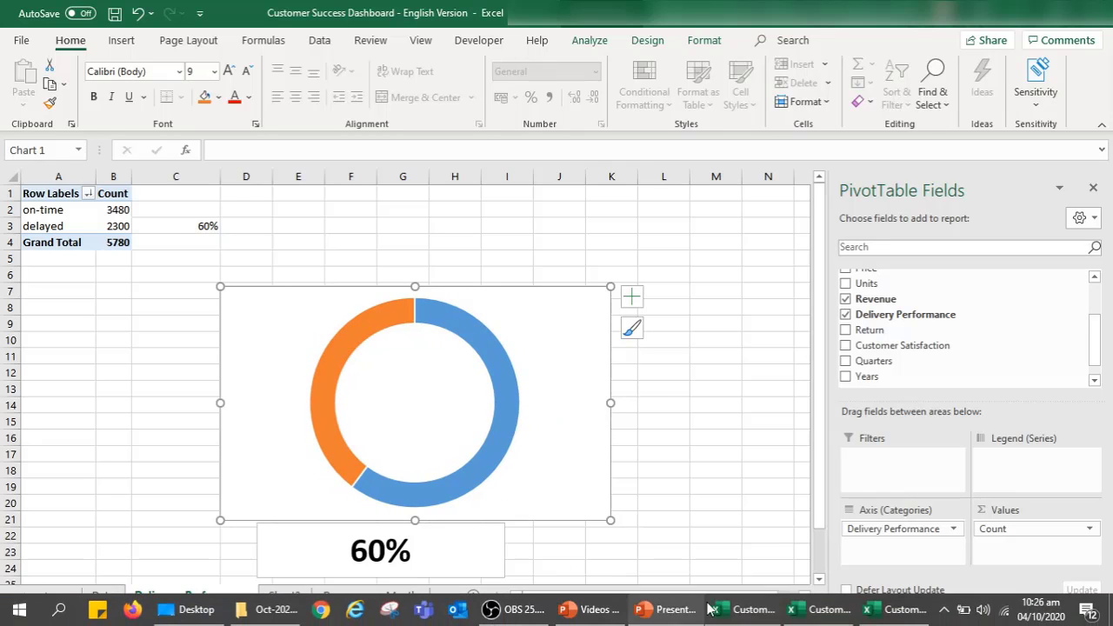
# - Compare the doughnut chart with the Deliveries section in the finished Customer Success Dashboard workbook
pyautogui.click(883, 616)
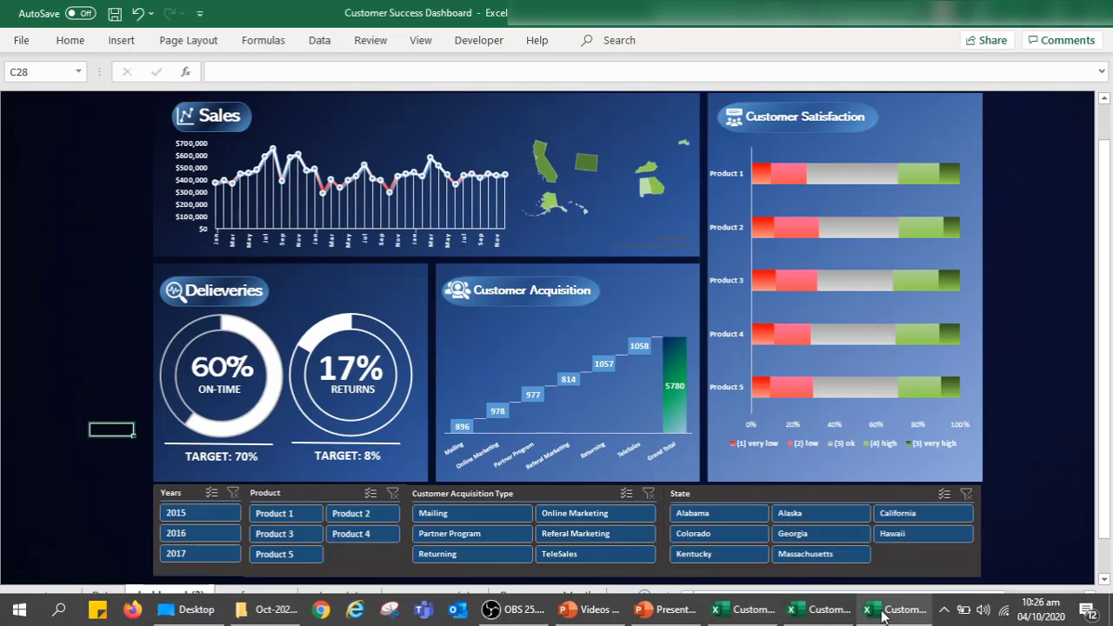
pyautogui.click(883, 615)
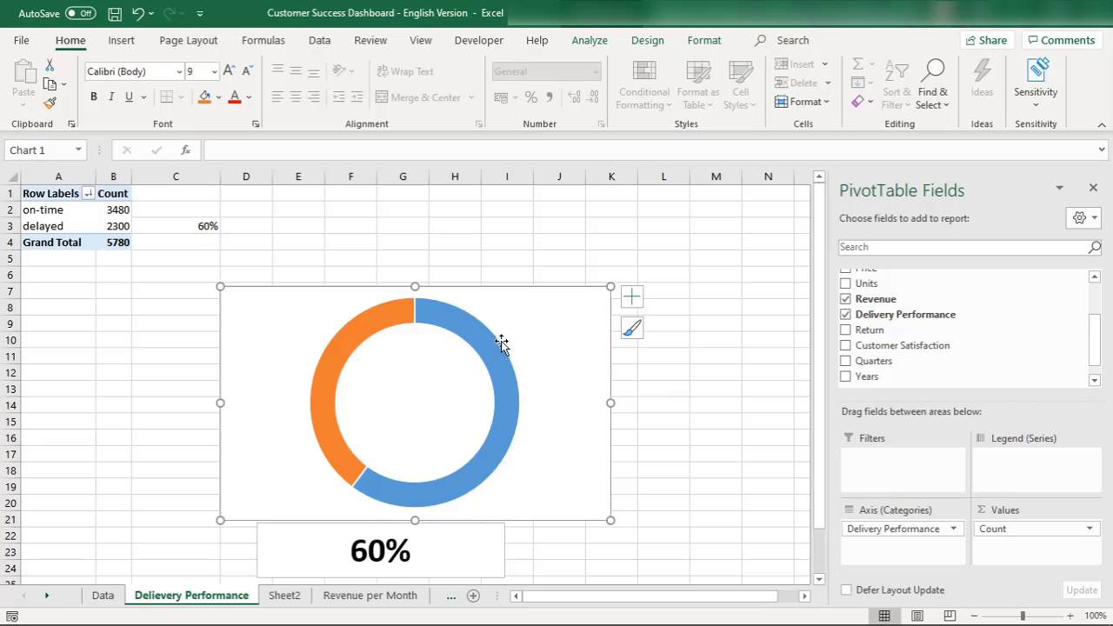
pyautogui.moveTo(443, 323)
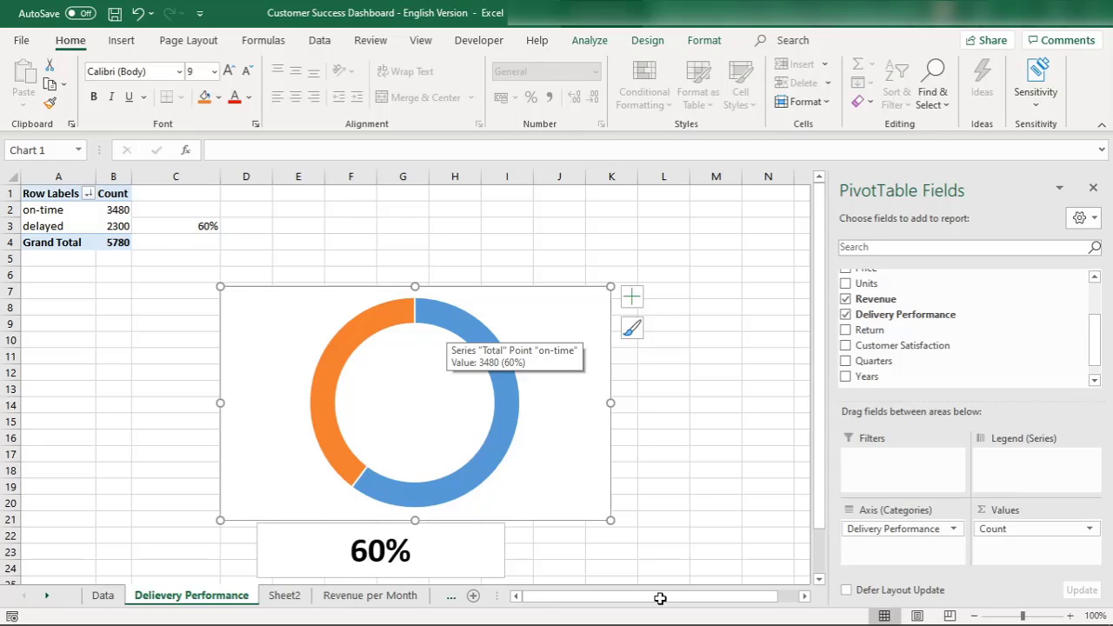
pyautogui.moveTo(685, 609)
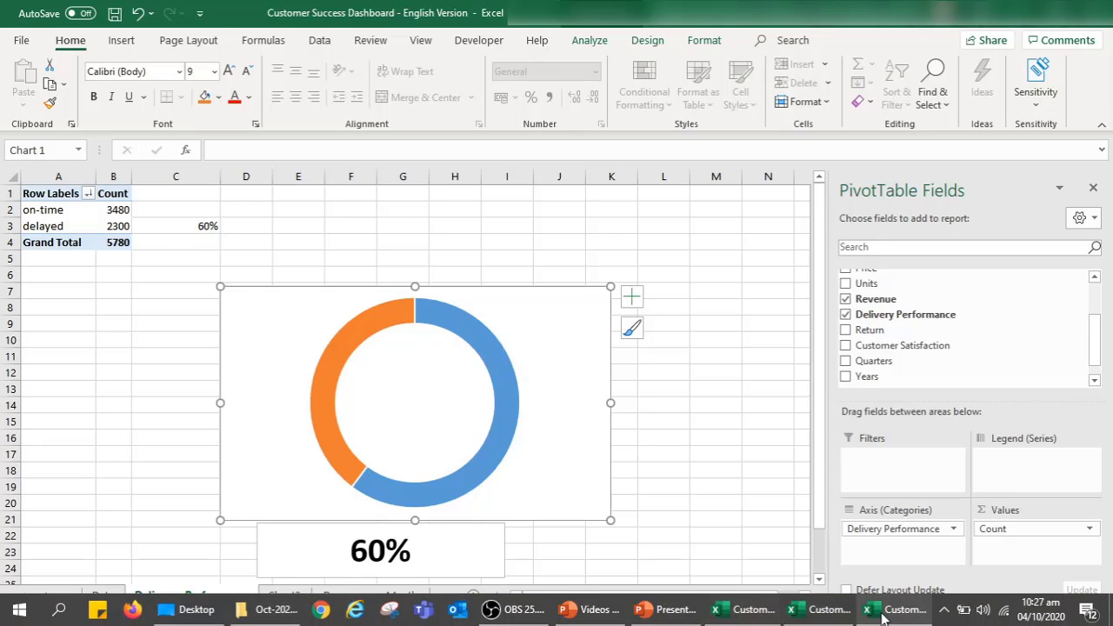
pyautogui.click(817, 612)
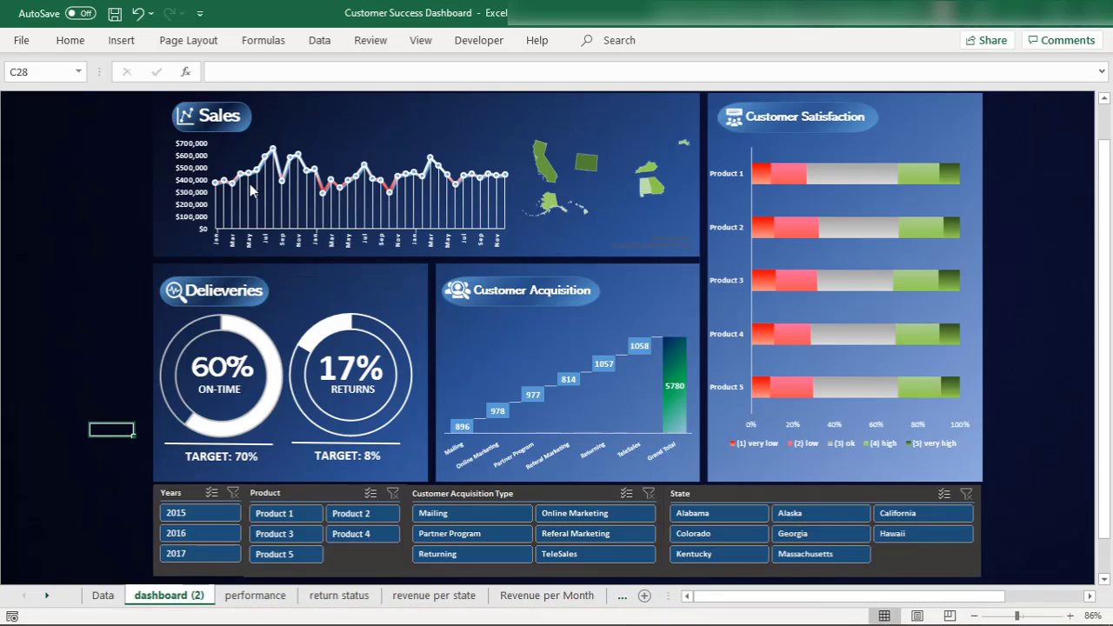